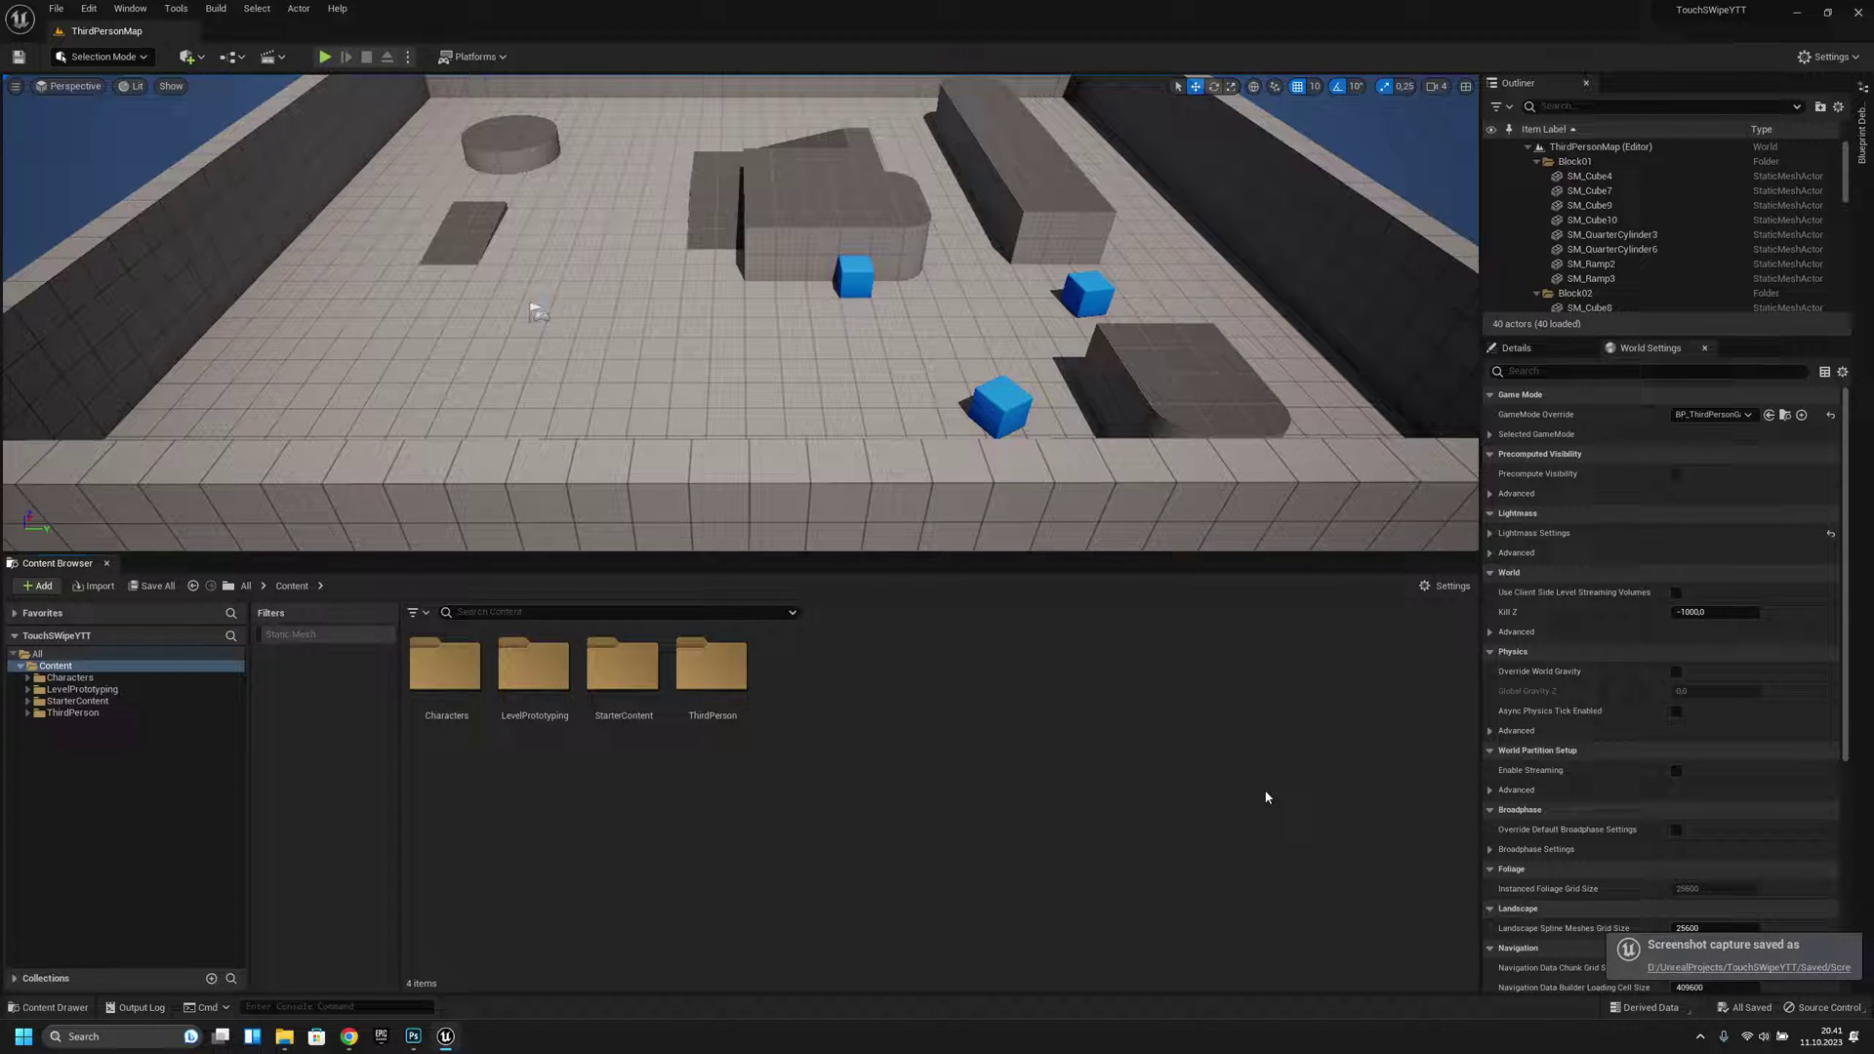
- Open Project Settings from the Edit menu and filter it by 'touch'
left_click(89, 7)
left_click(147, 221)
left_click(419, 65)
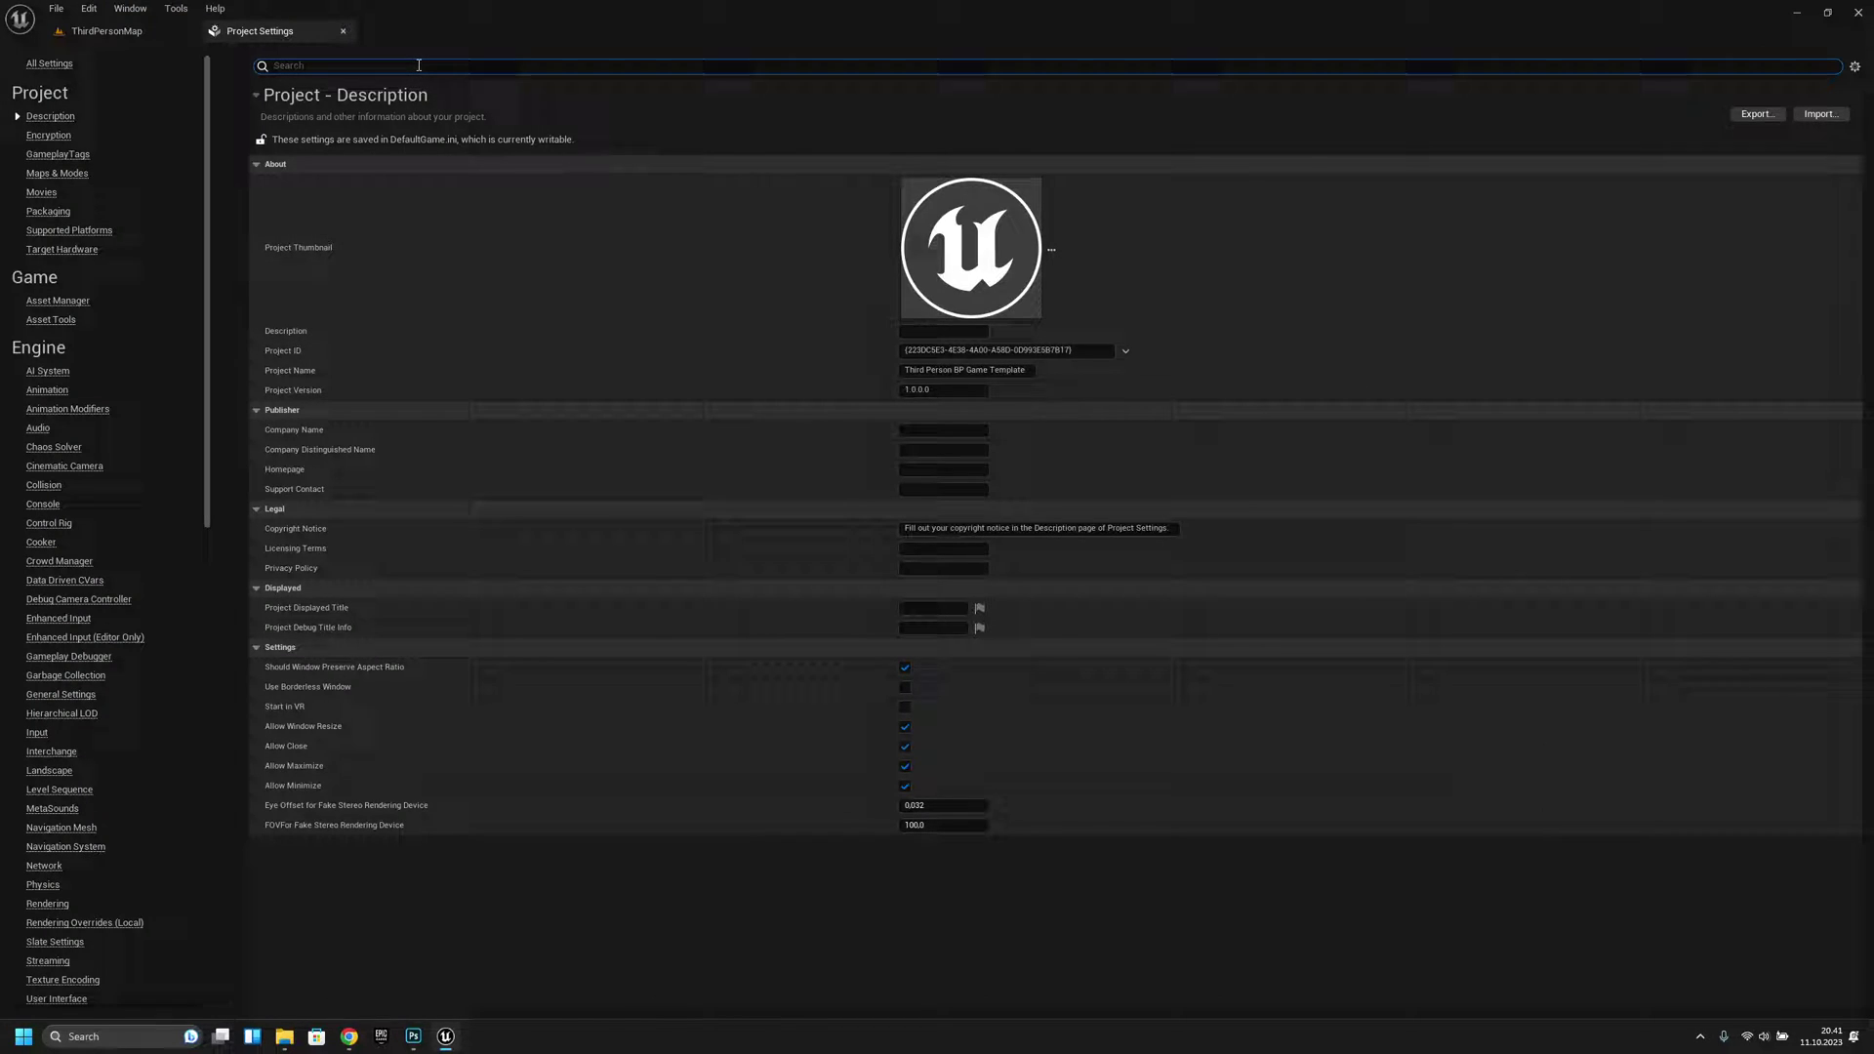
type("touch")
- Close Project Settings and go to the ThirdPerson/Blueprints folder
left_click(342, 30)
double_click(711, 667)
left_click(464, 690)
double_click(465, 687)
- Create a Player Controller Blueprint named Touch_Controller and open it
right_click(643, 680)
left_click(725, 277)
left_click(835, 488)
type("Touch")
type("ler")
key("Return")
double_click(622, 656)
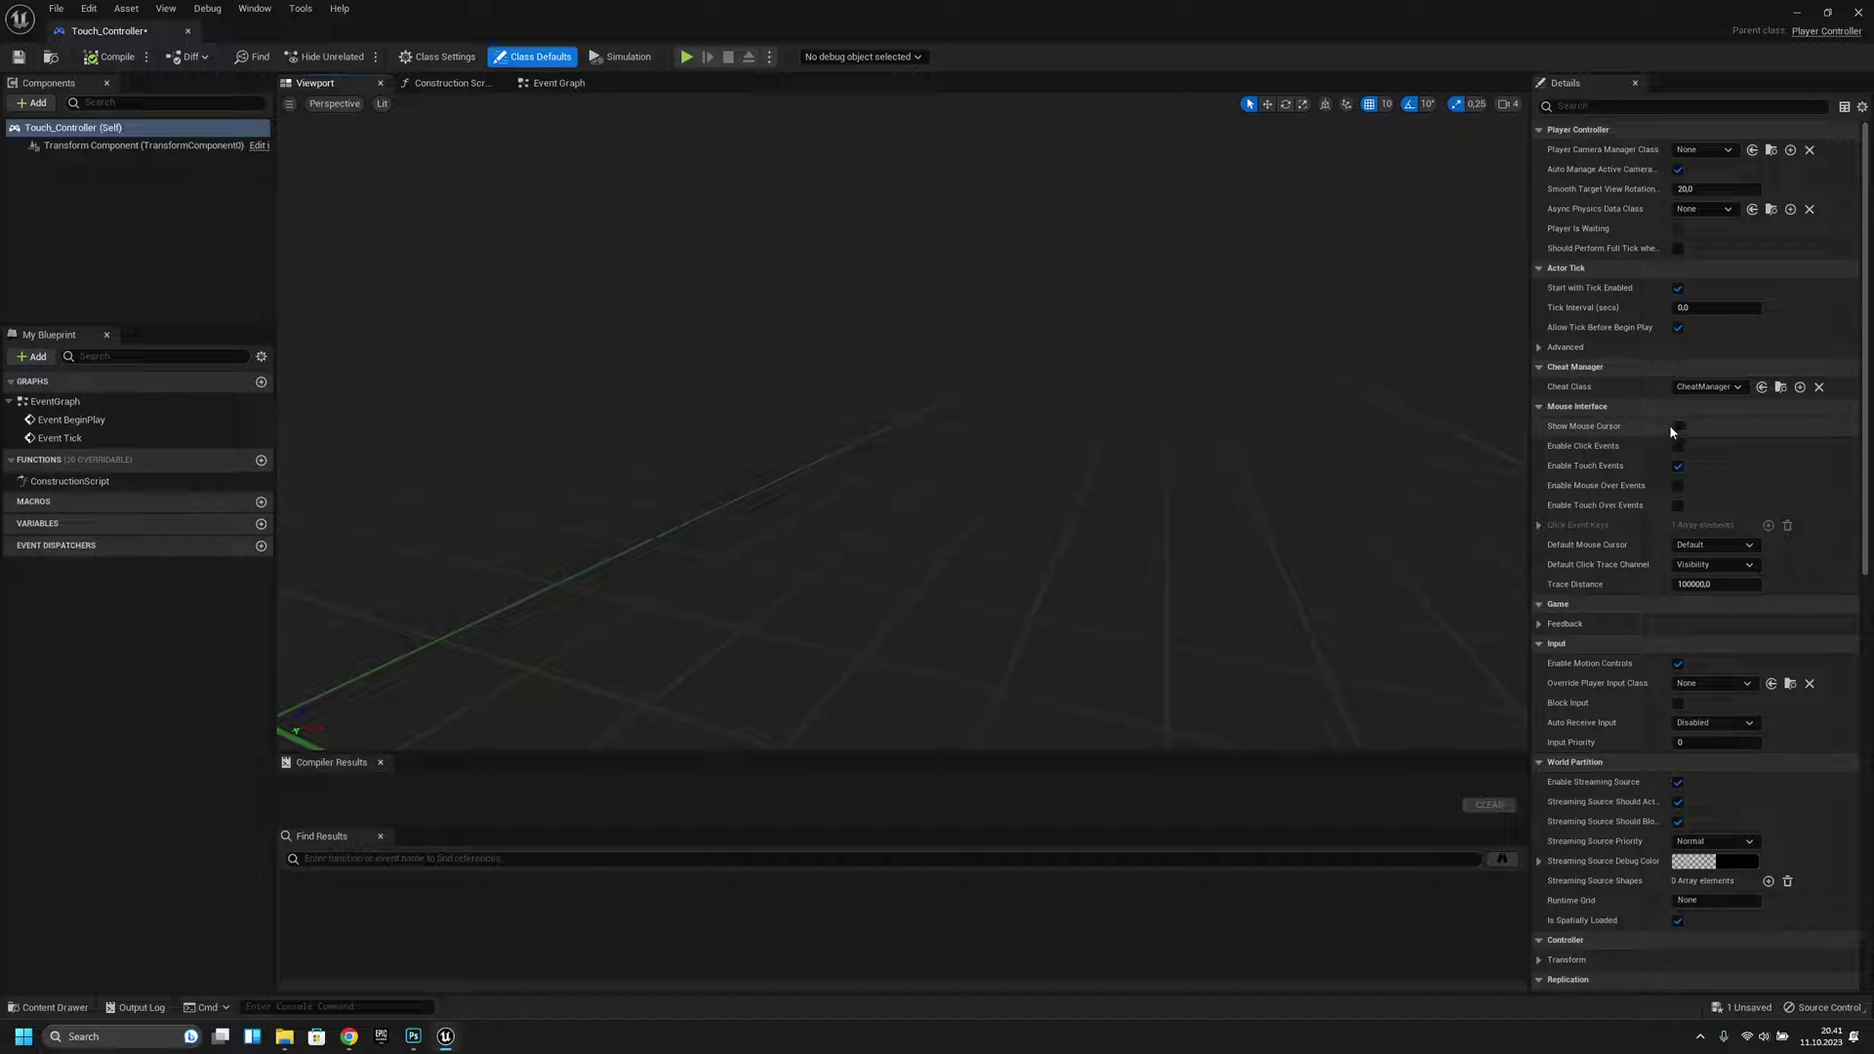
- Enable Show Mouse Cursor on Touch_Controller, then compile and close it
left_click(1679, 425)
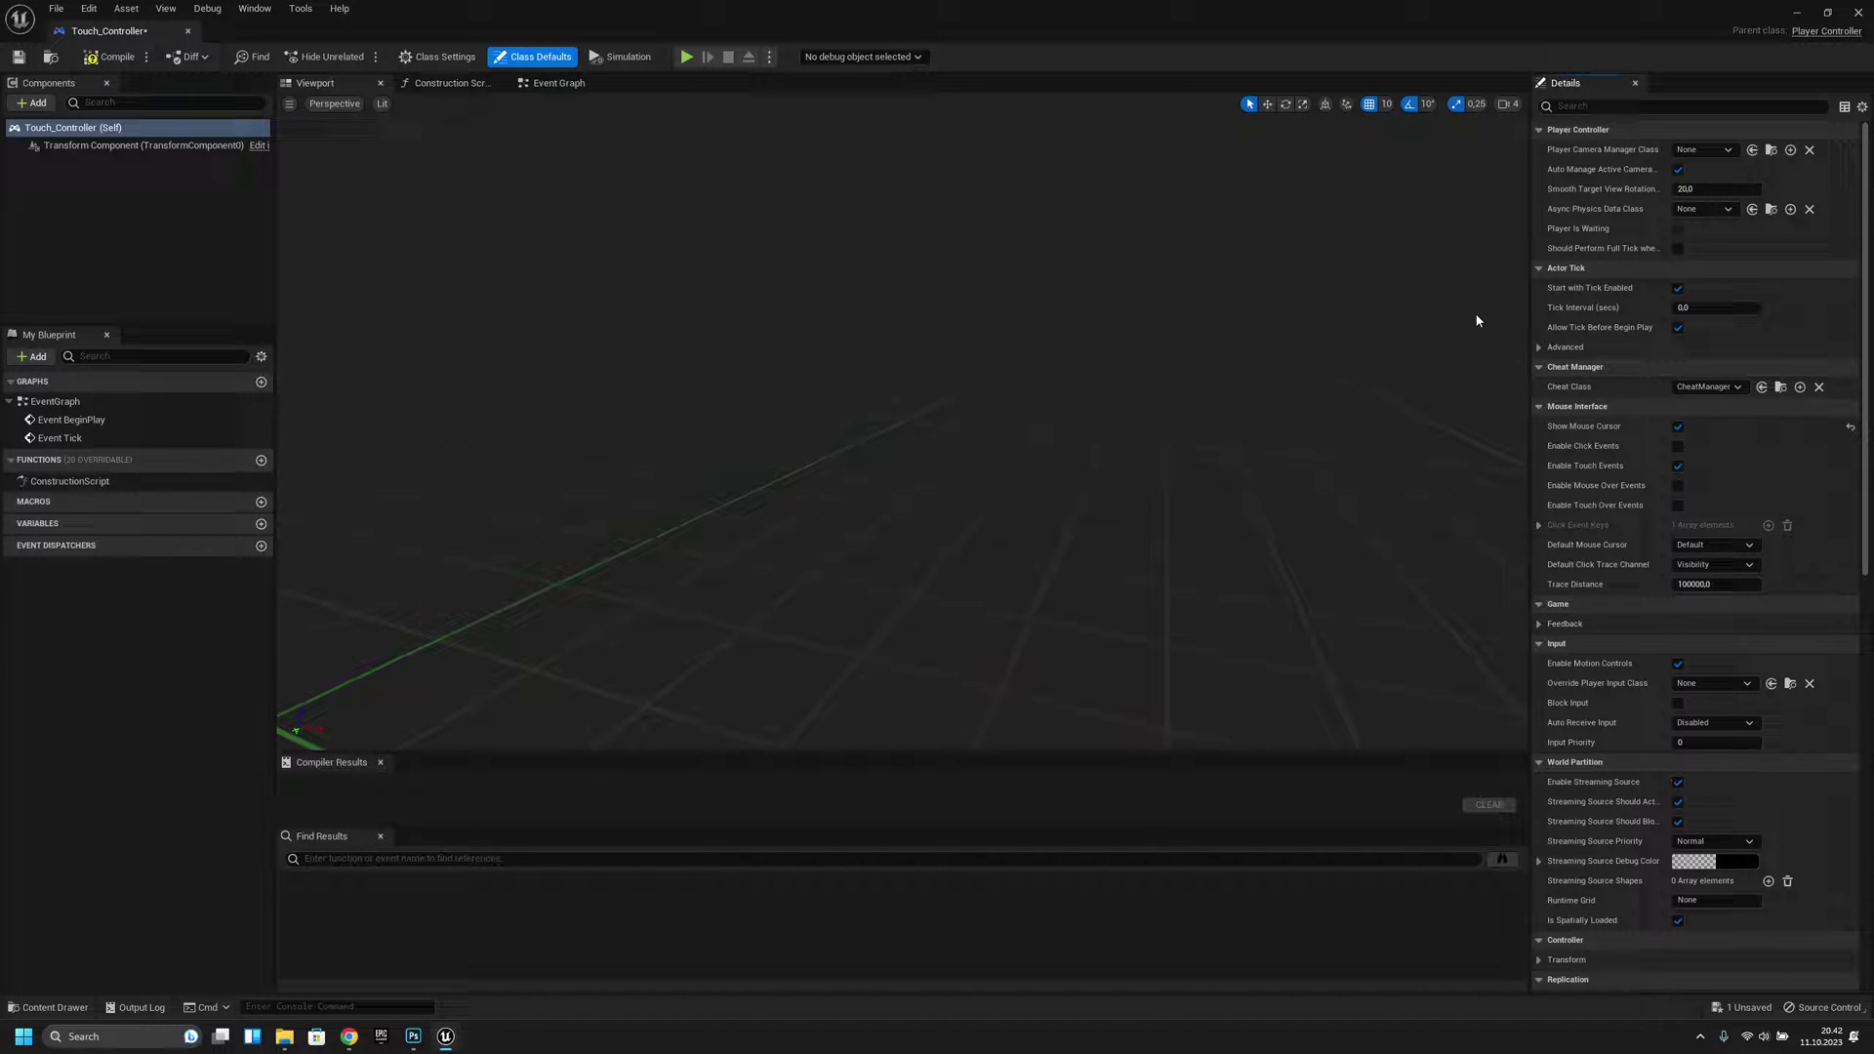
left_click(111, 56)
left_click(185, 31)
- Set BP_ThirdPersonGameMode's Player Controller Class to Touch_Controller and close it
double_click(589, 688)
left_click(823, 292)
left_click(816, 372)
left_click(187, 31)
- In BP_ThirdPersonCharacter, delete every input node group except Add Input Mapping
double_click(439, 681)
scroll(841, 484, "down", 2)
scroll(840, 485, "down", 1)
scroll(892, 628, "down", 1)
scroll(720, 484, "up", 2)
scroll(694, 457, "up", 1)
right_click_drag(786, 514, 937, 596)
left_click_drag(1144, 733, 352, 132)
left_click_drag(352, 132, 383, 233)
key("Delete")
scroll(519, 318, "up", 2)
scroll(520, 287, "up", 1)
scroll(501, 309, "up", 1)
- Add an InputTouch event and split its Location pin into X, Y and Z
right_click(465, 271)
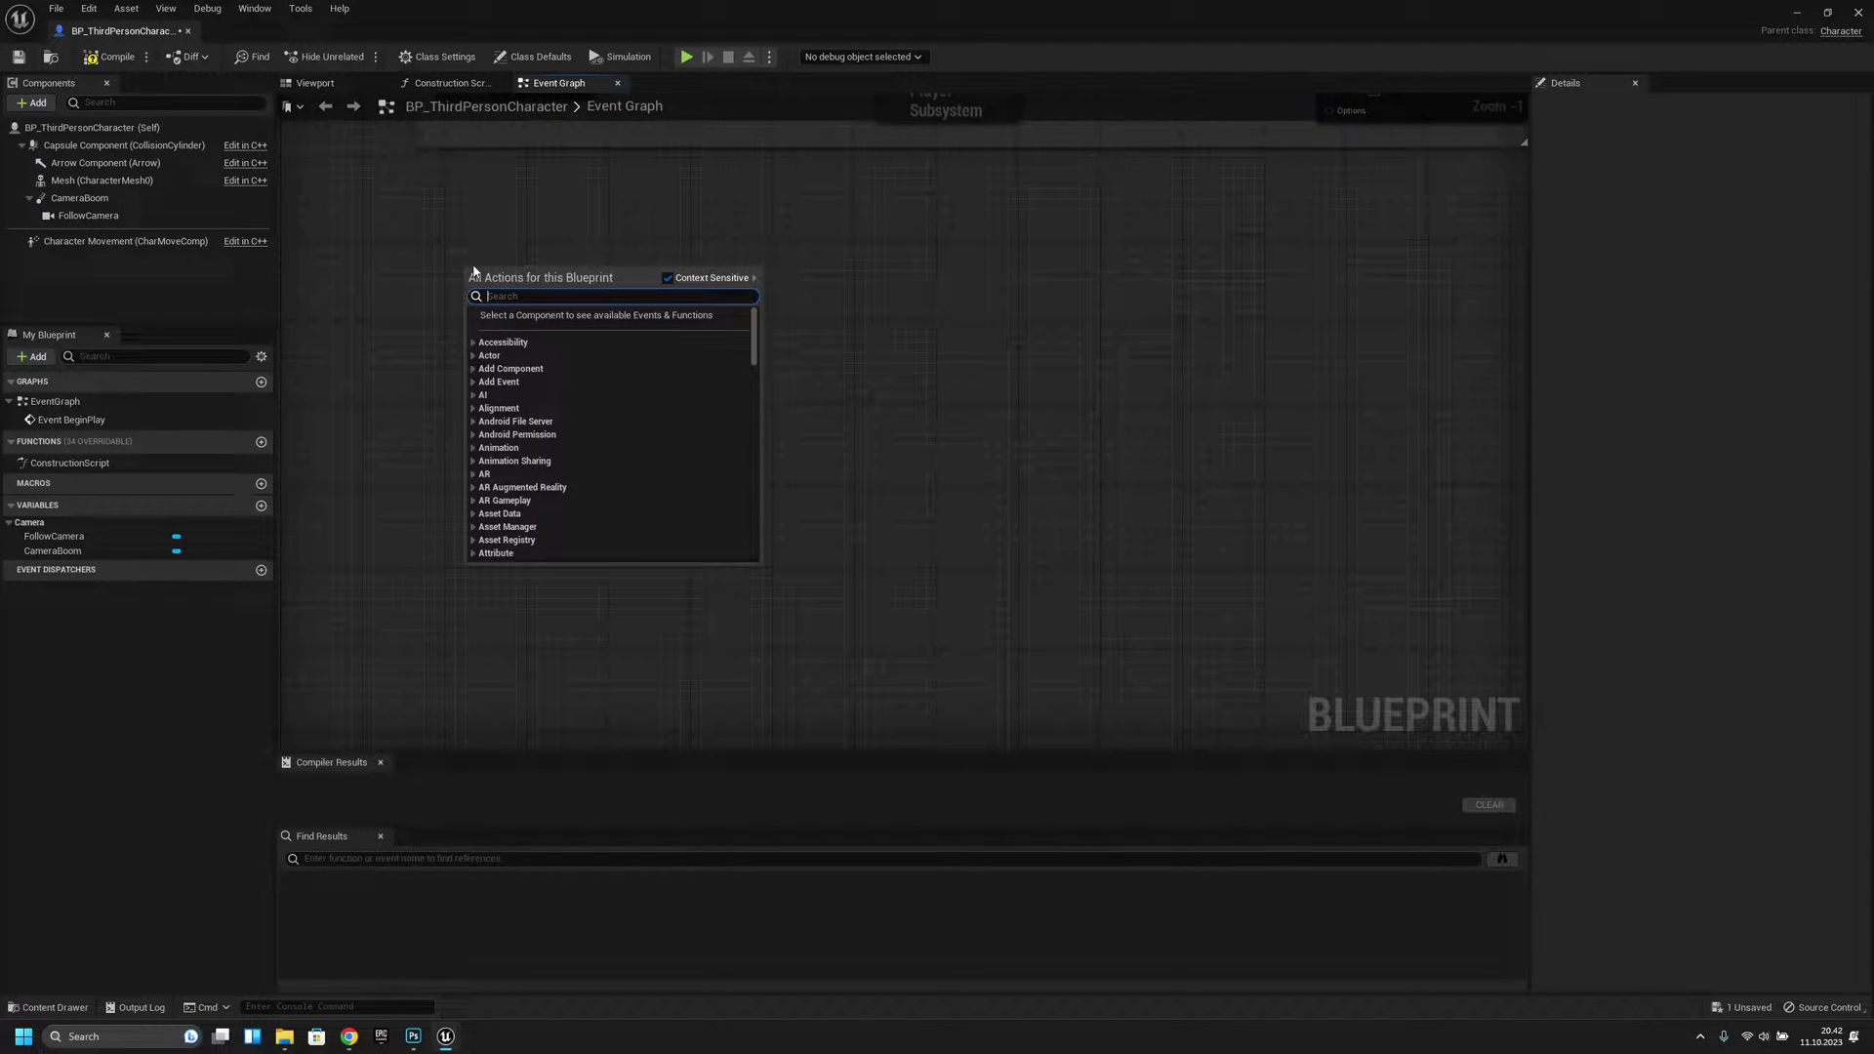
type("touch")
scroll(528, 483, "down", 5)
scroll(528, 542, "down", 3)
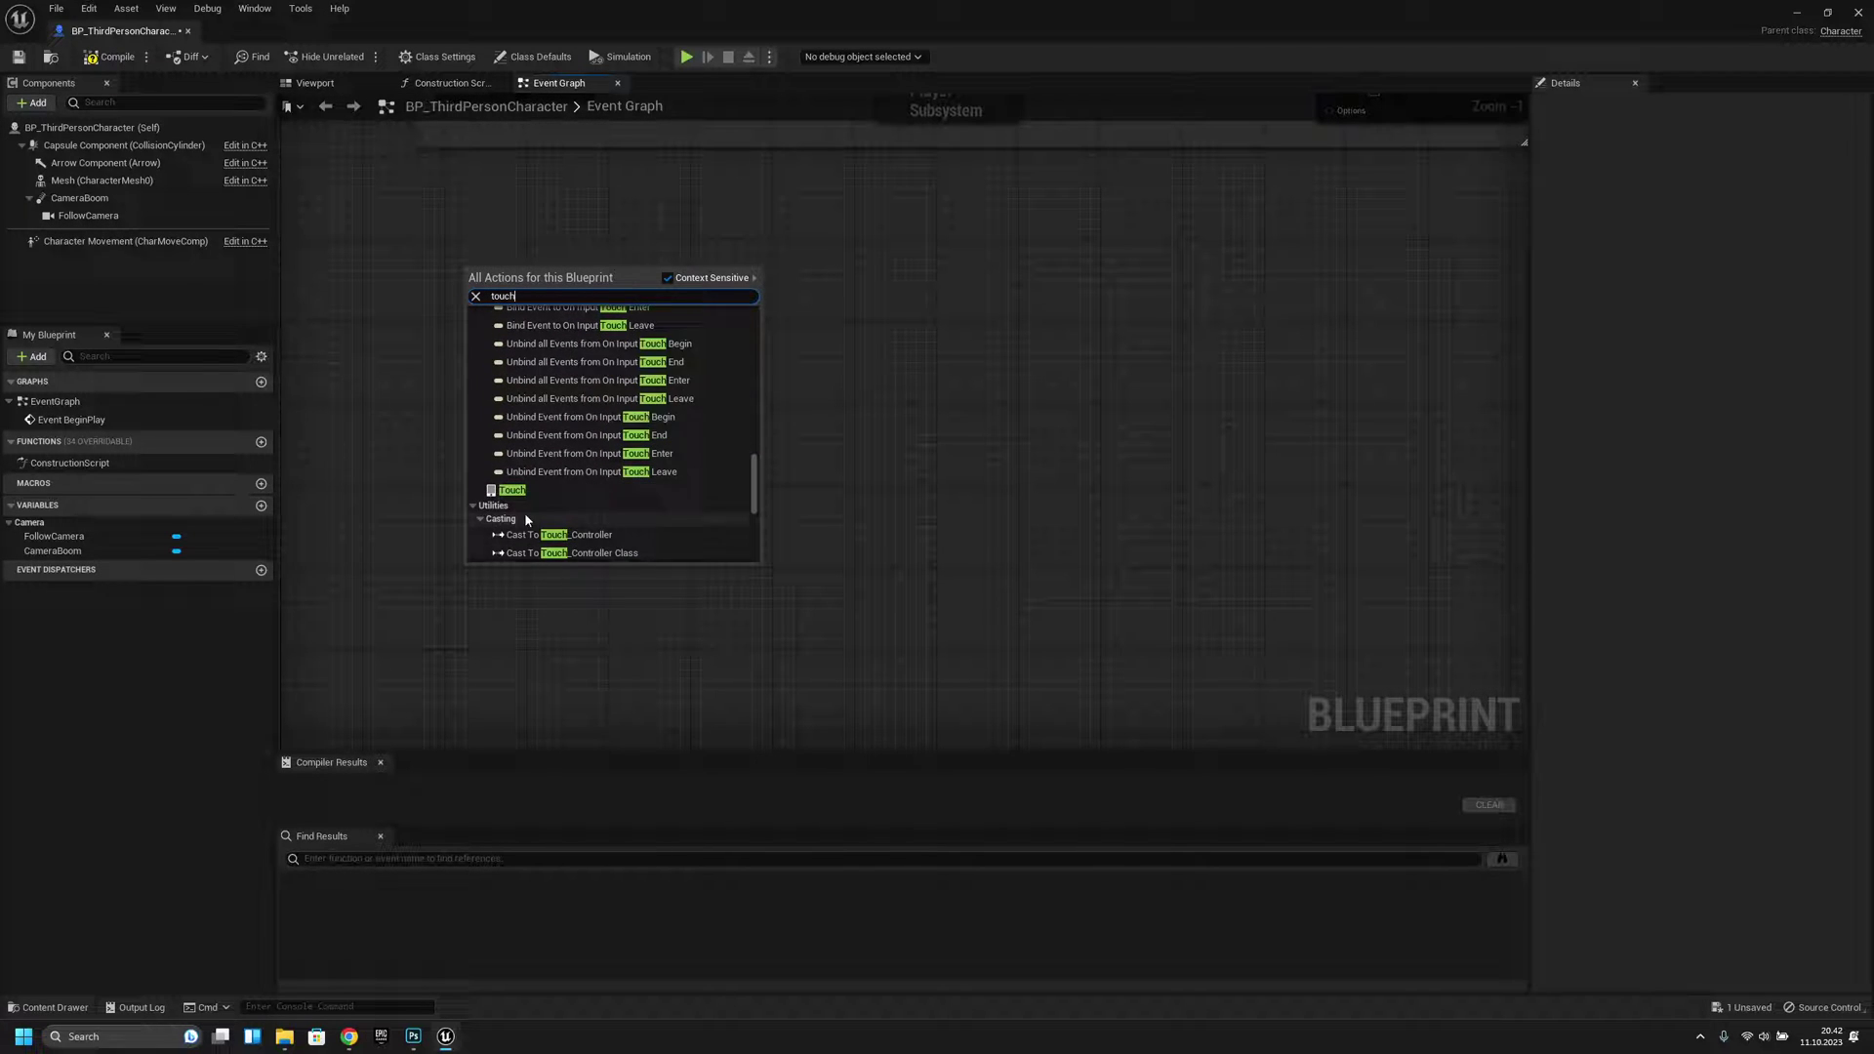
left_click(528, 493)
mouse_move(596, 316)
right_mouse_down()
mouse_move(597, 493)
mouse_move(511, 350)
mouse_move(475, 425)
right_mouse_up()
left_click_drag(472, 425, 460, 440)
right_click_drag(588, 524, 492, 458)
right_click(396, 470)
left_click(449, 517)
- Build a Make Vector 2D node from Location X and Y
left_click_drag(395, 468, 572, 472)
type("make vector 2d")
key("Return")
mouse_move(354, 499)
left_mouse_down()
mouse_move(580, 516)
mouse_move(554, 469)
mouse_move(578, 552)
left_mouse_up()
left_click(530, 551, "alt")
left_click(530, 573, "alt")
- Promote the vector to Touch_Start_Pos, set it on Pressed, and add a Boolean variable
mouse_move(398, 400)
left_mouse_down()
mouse_move(731, 423)
mouse_move(801, 400)
left_mouse_up()
left_click_drag(639, 550, 816, 378)
left_click(859, 449)
left_click_drag(399, 399, 825, 391)
left_click(868, 393)
left_click(103, 588)
left_click(99, 586)
type("os")
key("Return")
left_click(263, 524)
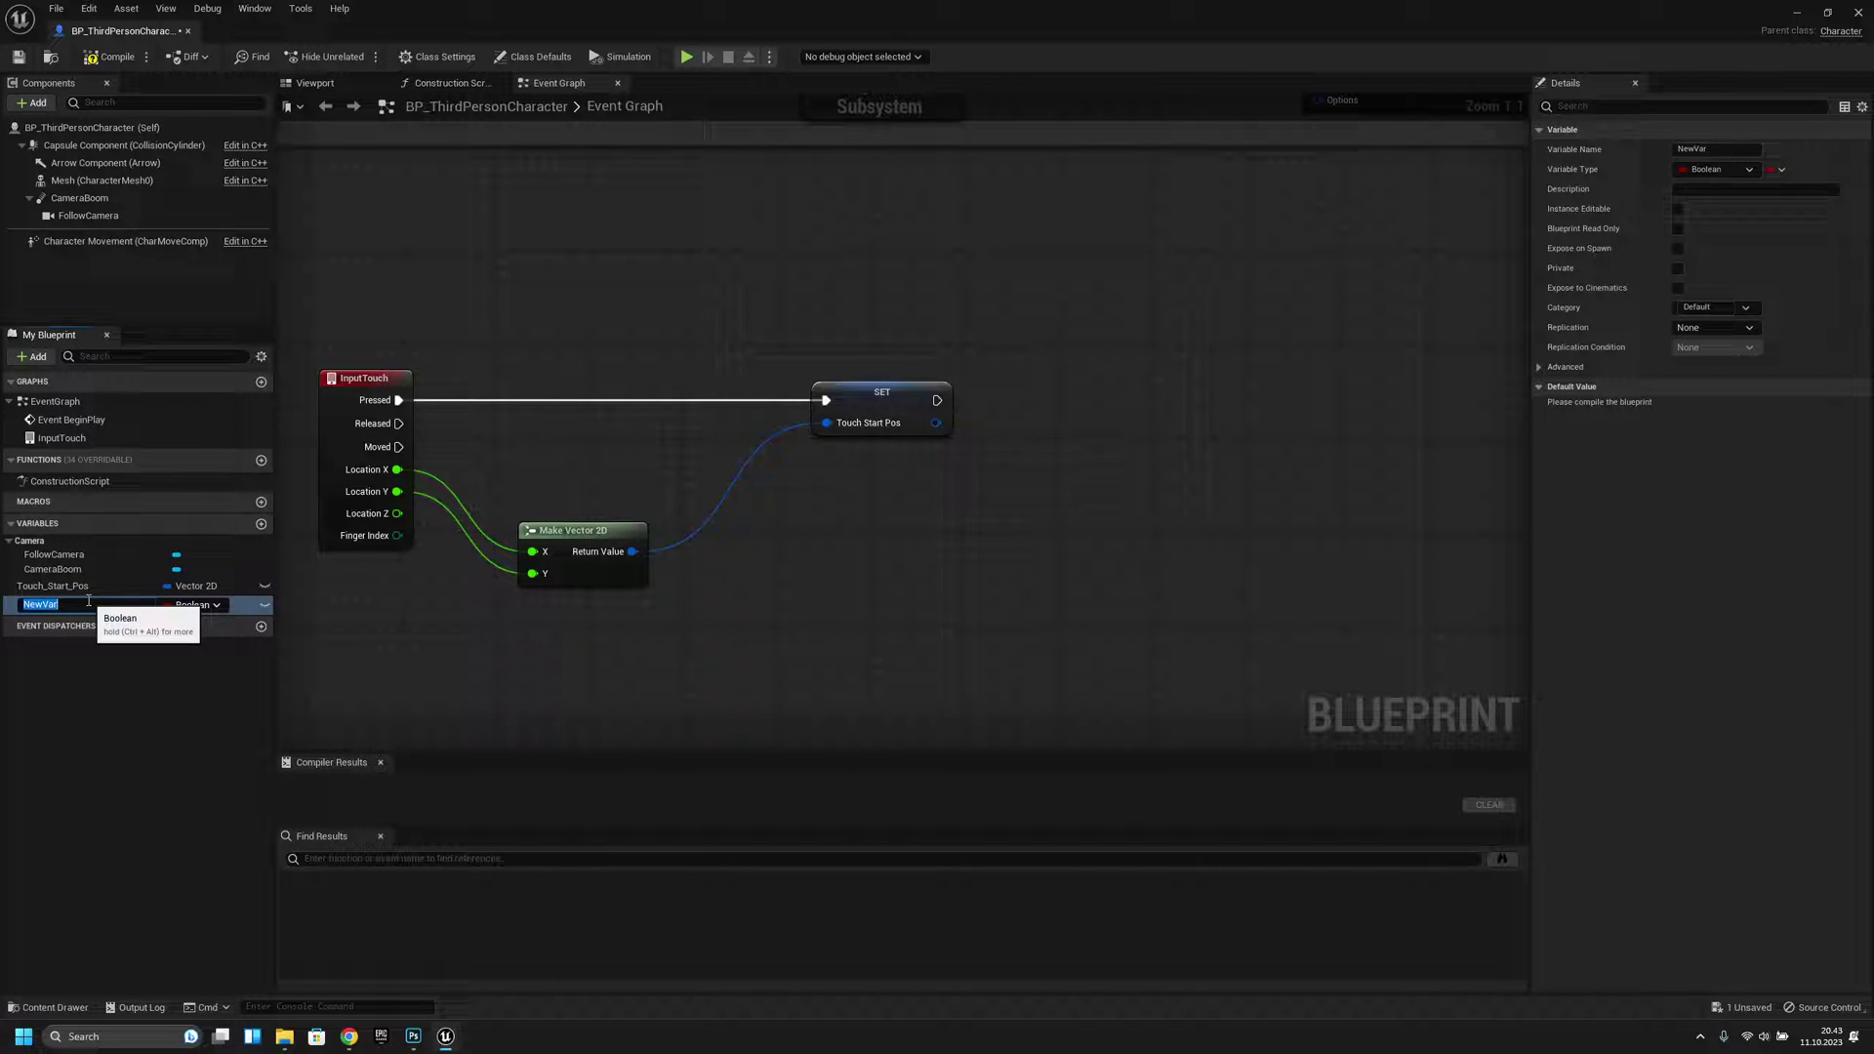
- Name the Boolean Touching and set it true after the first SET node
key("Return")
mouse_move(88, 604)
left_mouse_down()
mouse_move(1026, 411)
mouse_move(1011, 400)
mouse_move(1043, 409)
left_mouse_up()
left_click(1048, 425)
left_click(1058, 424)
- Wire the Moved event into a Branch conditioned on Touching
right_click_drag(748, 420, 567, 404)
left_click_drag(392, 275, 979, 449)
type("branch")
key("Return")
right_click_drag(805, 580, 763, 520)
mouse_move(44, 605)
left_mouse_down()
mouse_move(870, 486)
mouse_move(965, 439)
left_mouse_up()
left_click(888, 508)
- Add a three-output Sequence after the Branch's True output
right_click_drag(1149, 537, 737, 479)
left_click_drag(686, 444, 1077, 445)
type("seq")
key("Return")
right_click_drag(1214, 518, 1010, 472)
left_click(981, 436)
- Promote the Make Vector 2D result to a new vector variable
right_click_drag(887, 560, 922, 620)
mouse_move(819, 539)
right_mouse_down()
mouse_move(767, 596)
mouse_move(979, 557)
mouse_move(833, 616)
right_mouse_up()
right_click_drag(1036, 676, 914, 591)
mouse_move(507, 304)
left_mouse_down()
mouse_move(1250, 428)
mouse_move(1099, 387)
left_mouse_up()
left_click_drag(507, 306, 760, 386)
left_click(817, 464)
- Route the execution wire through a reroute point and move the new vector variable above Touching
right_click_drag(1331, 591, 1214, 582)
mouse_move(806, 521)
left_mouse_down()
mouse_move(718, 426)
mouse_move(792, 413)
mouse_move(633, 404)
left_mouse_up()
right_click_drag(633, 404, 822, 458)
left_click(636, 409)
double_click(636, 408)
left_click_drag(642, 406, 620, 252)
right_click_drag(757, 416, 683, 334)
left_click_drag(45, 622, 49, 607)
left_click(52, 606)
- Name the variable Touch_End_Pos and subtract it from Touch_Start_Pos
key("Return")
right_click_drag(1130, 469, 958, 428)
left_click_drag(104, 586, 772, 303)
left_click(791, 288)
mouse_move(59, 605)
left_mouse_down()
mouse_move(741, 299)
mouse_move(888, 289)
mouse_move(899, 318)
left_mouse_up()
left_click(792, 312)
left_click(920, 331)
- Split the subtraction result and add a Greater comparison on its X
right_click(941, 290)
left_click(991, 325)
mouse_move(997, 305)
right_mouse_down()
mouse_move(944, 294)
mouse_move(896, 319)
right_mouse_up()
left_click_drag(858, 286, 917, 292)
type("great")
left_click(979, 379)
mouse_move(961, 312)
left_mouse_down()
mouse_move(1011, 306)
mouse_move(903, 371)
left_mouse_up()
- Feed a new float variable, Touch_Move_Amount, into the Greater node's B input
left_click(1027, 464)
left_click(61, 625)
left_click(74, 643)
double_click(74, 642)
key("Return")
left_click_drag(908, 385, 871, 372)
- Drive a new Branch from the Greater result
right_click_drag(1026, 402, 998, 432)
left_click(1018, 339)
right_click_drag(1052, 371, 1064, 413)
left_click_drag(1014, 369, 1185, 278)
type("branch")
key("Return")
- Connect Sequence Then 0 to the Branch through a reroute point
left_click_drag(1334, 459, 608, 210)
left_click_drag(679, 358, 772, 358)
left_click_drag(563, 574, 1348, 283)
double_click(1128, 330)
left_click_drag(1118, 327, 810, 294)
right_click_drag(1435, 469, 961, 359)
- Add a Print String on the Branch's True output and edit its text
right_click_drag(1063, 315, 776, 413)
left_click_drag(787, 306, 1029, 314)
type("print")
key("Return")
left_click(1089, 332)
type("Hello")
- Compile and save, then paste three copies of the Branch, reroute and comparison nodes
left_click(113, 59)
right_click_drag(815, 613, 1270, 520)
scroll(1221, 482, "down", 2)
left_click_drag(1108, 430, 599, 182)
key("ctrl+c")
key("ctrl+v")
left_click_drag(1187, 459, 1072, 405)
right_click_drag(988, 609, 957, 469)
key("ctrl+v")
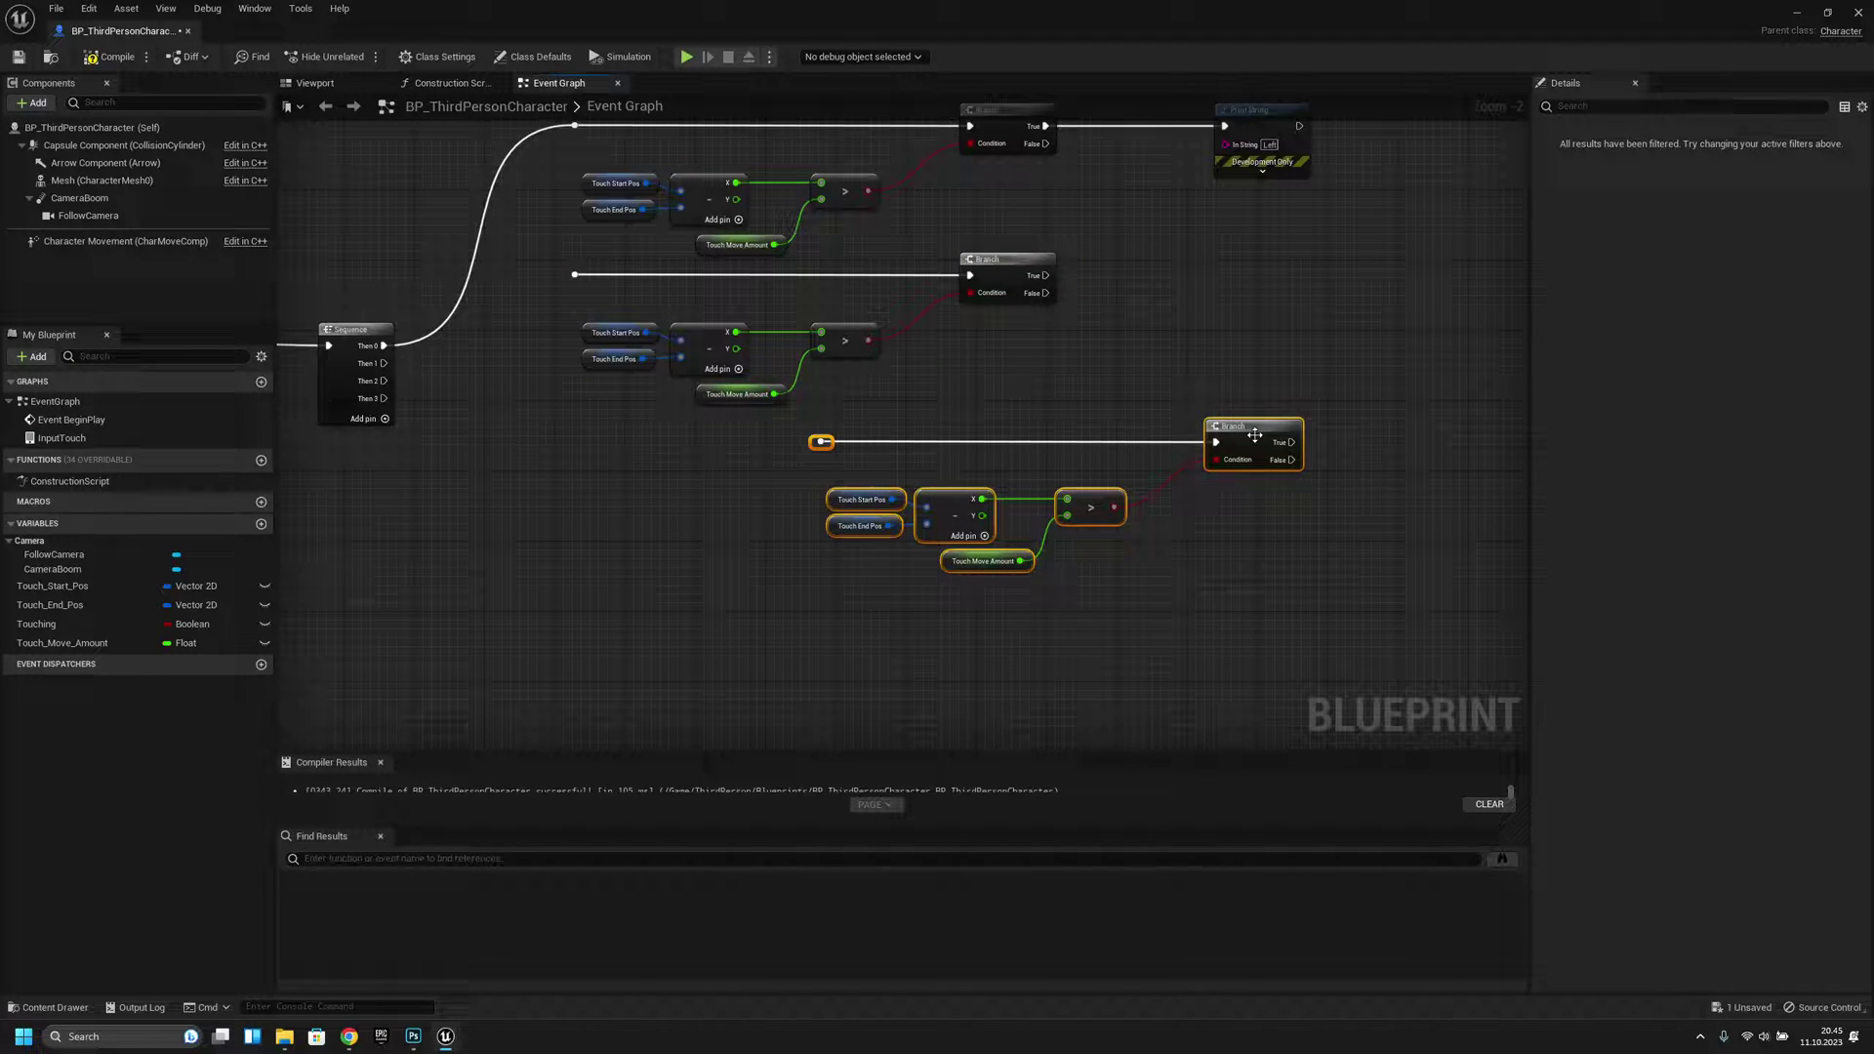
mouse_move(1206, 447)
left_mouse_down()
mouse_move(1000, 407)
mouse_move(1000, 423)
left_mouse_up()
right_click_drag(1000, 423, 971, 372)
key("ctrl+v")
left_click_drag(1206, 518, 959, 519)
- Wire Sequence outputs to the copies; replace the second Greater with Less Than and Multiply
left_click_drag(355, 345, 544, 527)
mouse_move(542, 381)
left_mouse_down()
mouse_move(354, 327)
mouse_move(546, 228)
left_mouse_up()
scroll(795, 377, "up", 3)
left_click(788, 383)
key("Delete")
left_click_drag(630, 362, 767, 361)
type("<")
key("Return")
left_click_drag(686, 444, 752, 451)
type("mult")
key("Return")
left_click_drag(753, 433, 718, 433)
- Feed the Multiply result into the Less Than node and set the multiplier to -1.0
left_click_drag(845, 454, 586, 440)
scroll(879, 440, "down", 2)
left_click(1109, 740)
left_click_drag(1109, 740, 543, 421)
left_click_drag(820, 394, 836, 349)
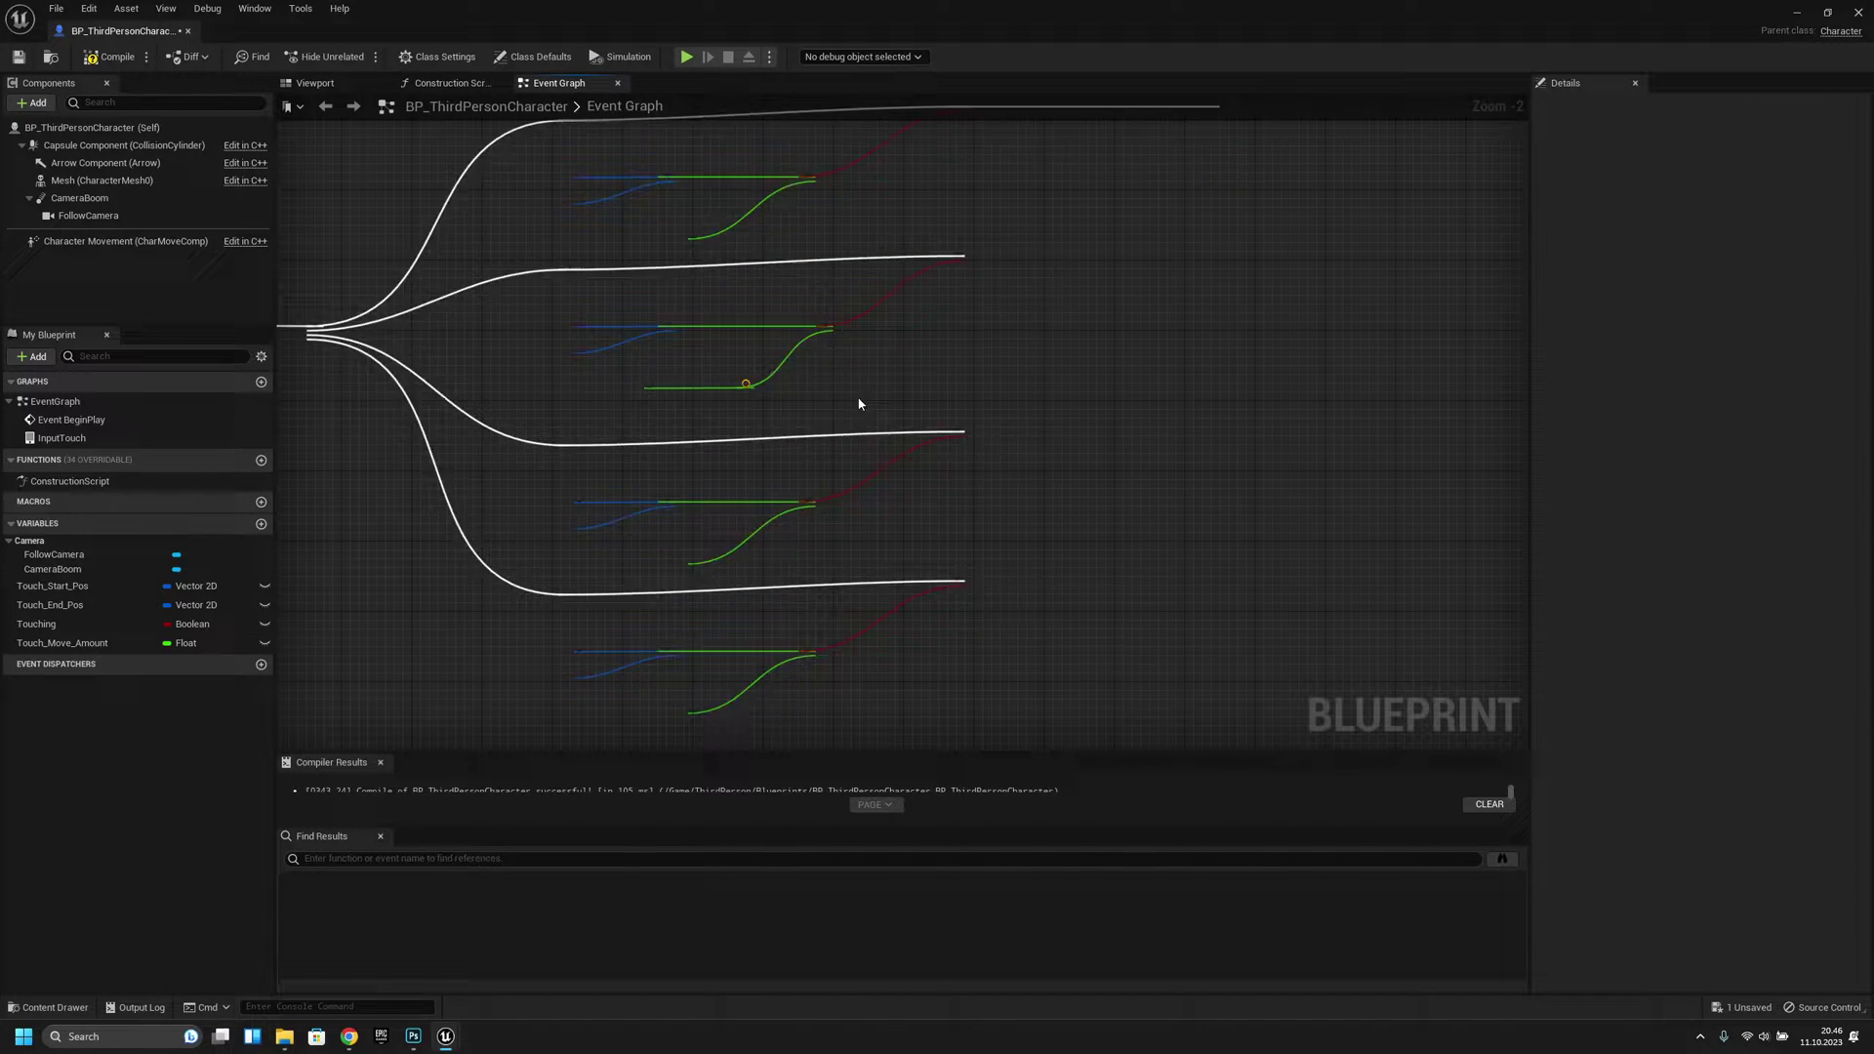
left_click_drag(845, 437, 639, 353)
left_click_drag(770, 413, 698, 410)
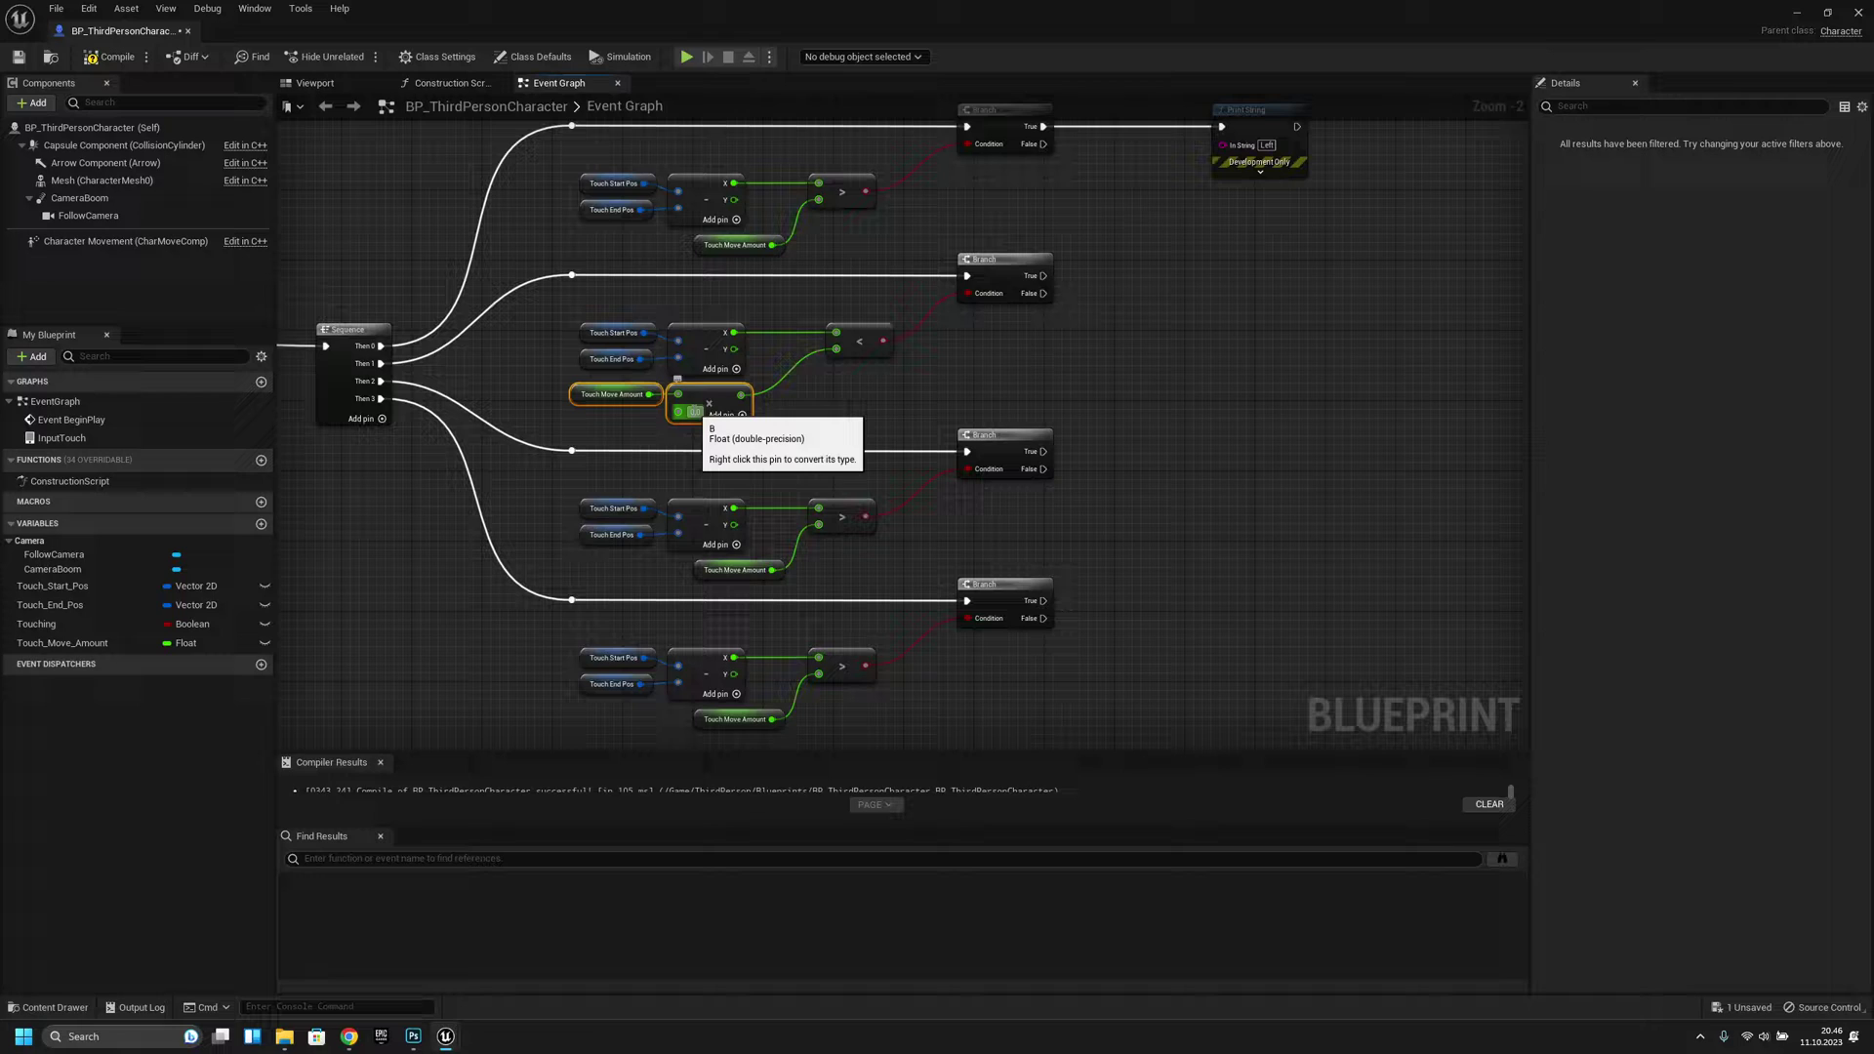
left_click(682, 412)
- Duplicate the Print String and wire it to the second Branch's True output
right_click_drag(1056, 294, 1079, 374)
left_click(1123, 207)
key("ctrl+c")
key("ctrl+v")
left_click_drag(949, 339, 1158, 335)
- Add a SET Touching node after each Print String
mouse_move(45, 624)
left_mouse_down()
mouse_move(1333, 229)
mouse_move(1268, 191)
left_mouse_up()
left_click(1297, 219)
key("ctrl+c")
key("ctrl+v")
left_click_drag(1316, 334, 1268, 340)
- Rewire the greater-than comparison to take the Break Y difference
right_click_drag(712, 627, 759, 463)
right_click_drag(593, 427, 600, 514)
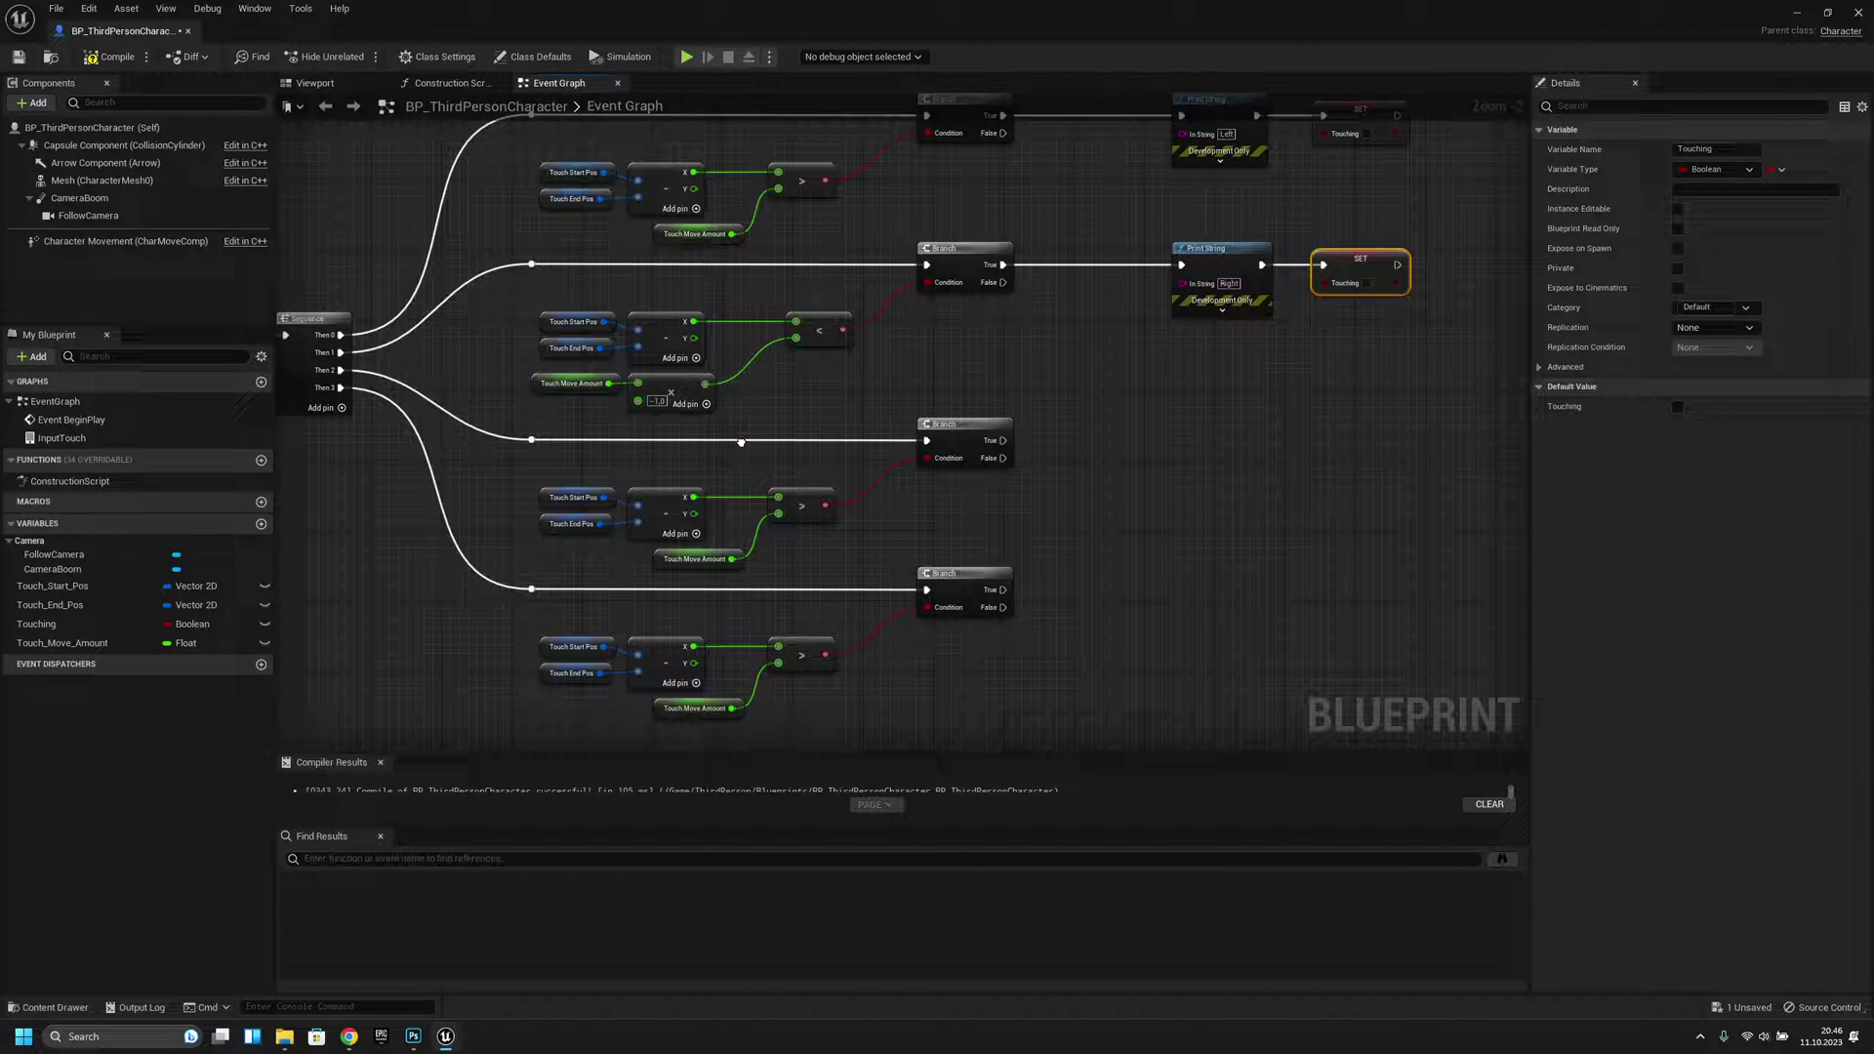
right_click_drag(741, 443, 728, 367)
right_click_drag(688, 260, 688, 204)
left_click_drag(676, 379, 754, 364)
left_click_drag(761, 365, 744, 346)
key("Escape")
left_click_drag(686, 525, 759, 511)
right_click_drag(795, 582, 795, 605)
left_click_drag(798, 654, 713, 541)
- Replace the greater-than node with Touch Move Amount multiplied by -1.0
left_click(790, 549)
key("Delete")
mouse_move(649, 606)
left_mouse_down()
mouse_move(577, 604)
mouse_move(661, 603)
left_mouse_up()
type("multiply")
key("Return")
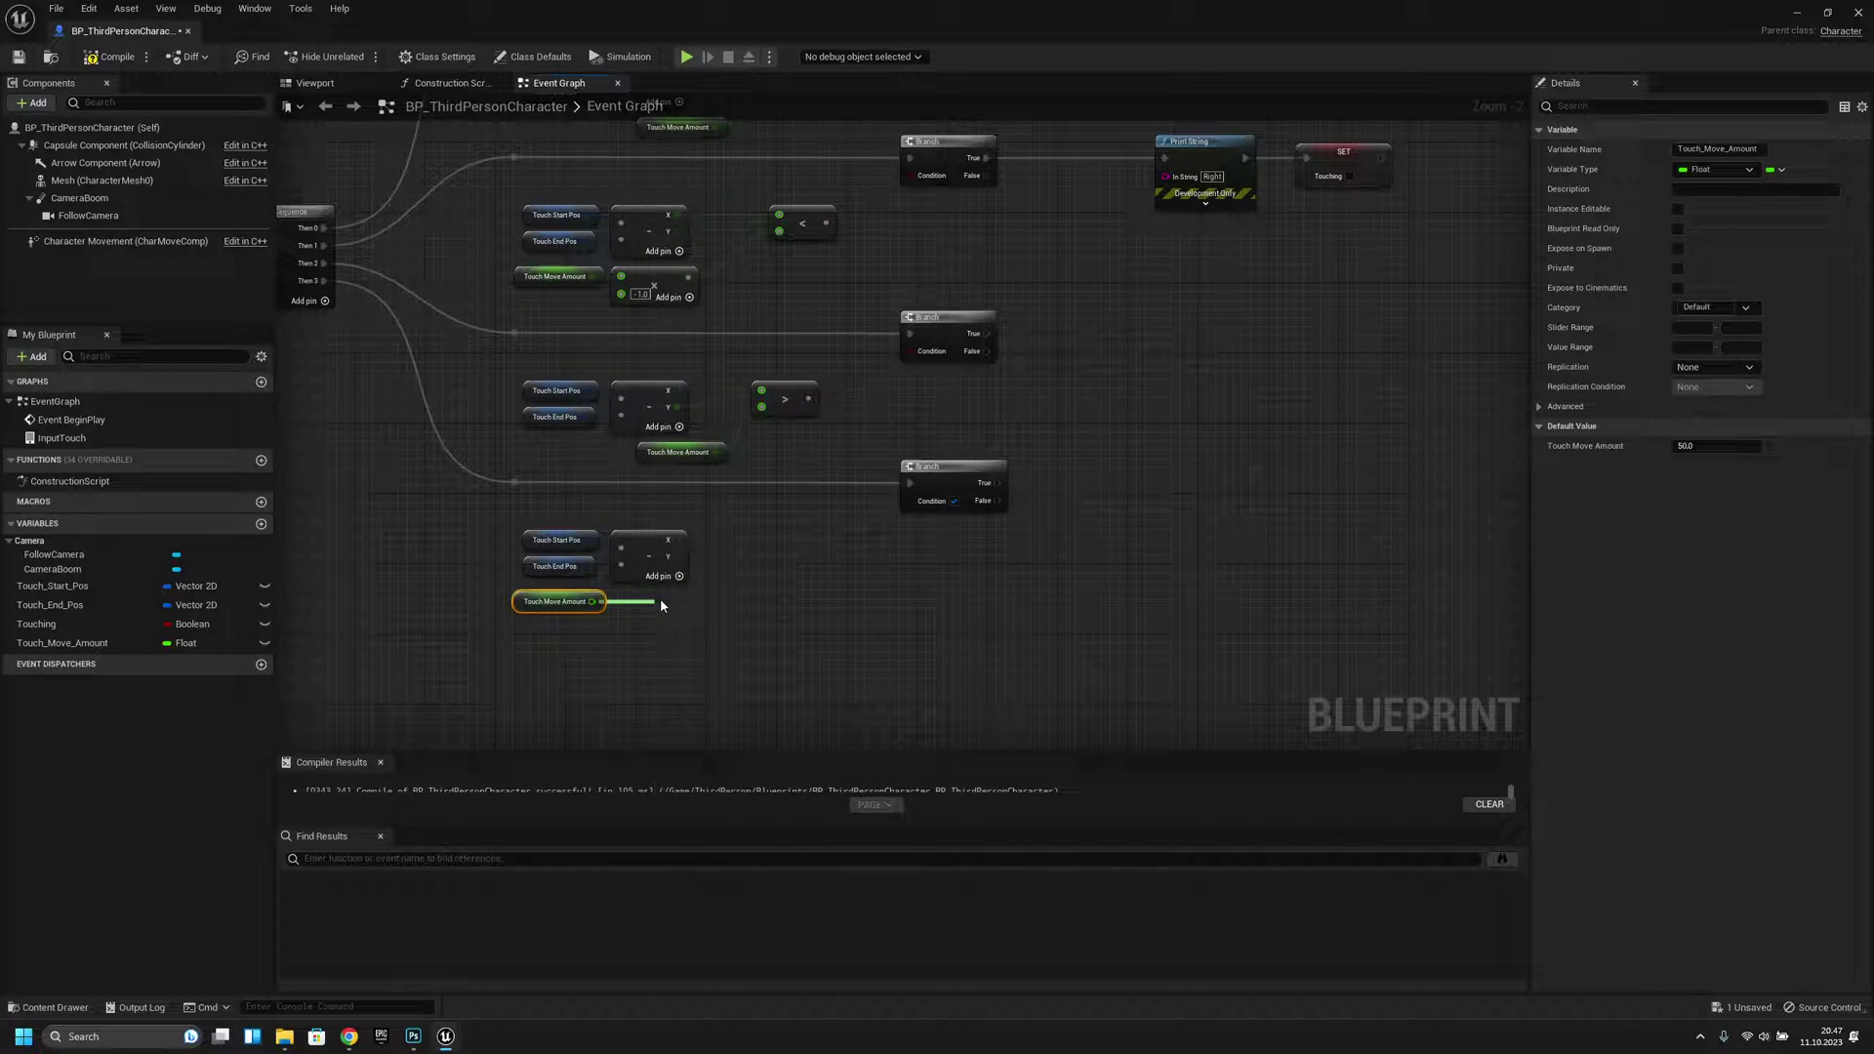
left_click(682, 627)
type("-1")
key("Return")
left_click_drag(697, 606, 653, 598)
left_click_drag(523, 612, 510, 617)
scroll(680, 638, "down", 1)
- Drive the Branch Condition with a new Less Than node and select the Print String–SET pair
mouse_move(609, 501)
left_mouse_down()
mouse_move(671, 583)
mouse_move(693, 526)
mouse_move(649, 561)
mouse_move(725, 542)
mouse_move(850, 461)
left_mouse_up()
type("<")
key("Return")
left_click(714, 518)
mouse_move(1098, 533)
right_mouse_down()
mouse_move(780, 417)
mouse_move(768, 510)
right_mouse_up()
left_click_drag(741, 396, 963, 419)
left_click(955, 224)
- Paste Print String–SET pairs and wire them to the remaining Branch True outputs
key("ctrl+v")
key("ctrl+v")
key("ctrl+z")
left_click_drag(874, 399, 954, 399)
left_click_drag(879, 505, 1172, 616)
left_click_drag(976, 562, 985, 562)
left_click_drag(747, 549, 928, 548)
left_click_drag(924, 398, 747, 399)
right_click_drag(959, 501, 1251, 488)
scroll(1252, 487, "down", 2)
scroll(1147, 452, "up", 2)
scroll(781, 364, "up", 1)
scroll(781, 364, "up", 1)
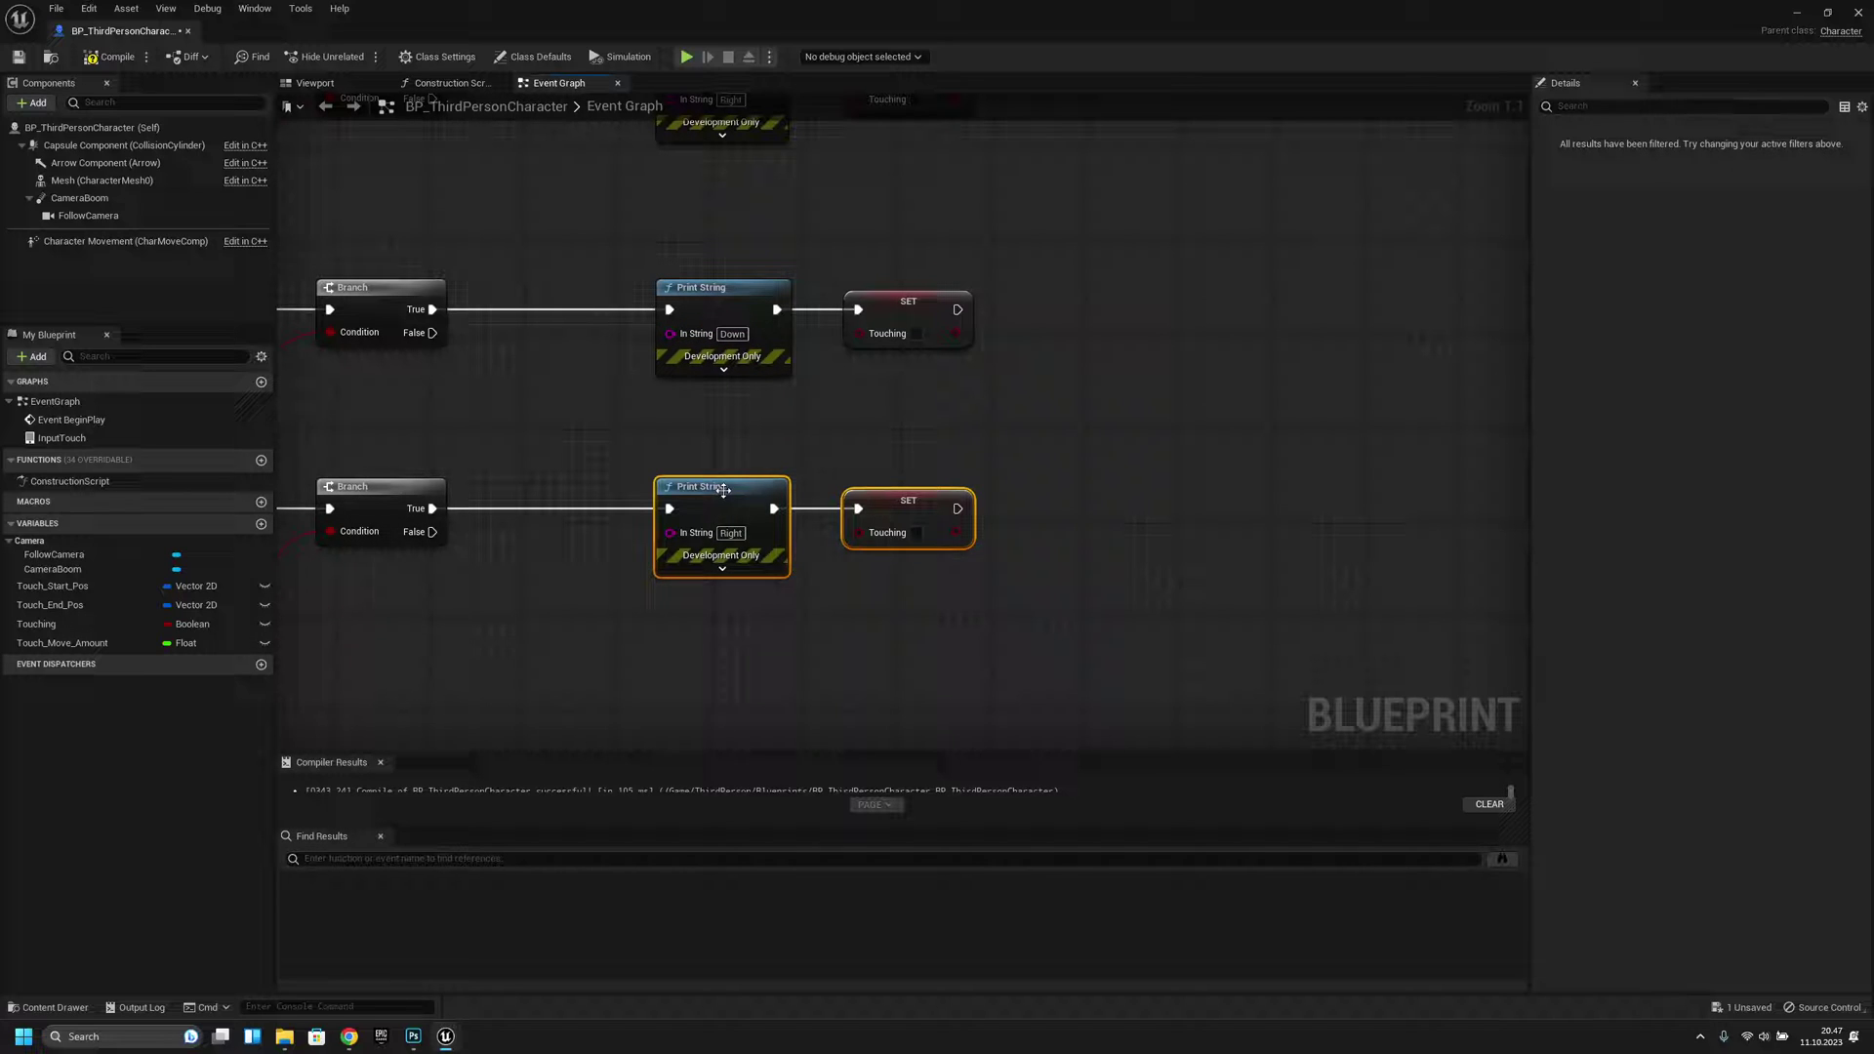
type("Up")
- Compile the Blueprint, close its editor and start playing the level
left_click(29, 59)
left_click(188, 31)
left_click(325, 57)
- Relaunch as a Standalone Game, test left and other swipes, then close the preview
left_click(366, 56)
left_click(411, 62)
left_click(629, 195)
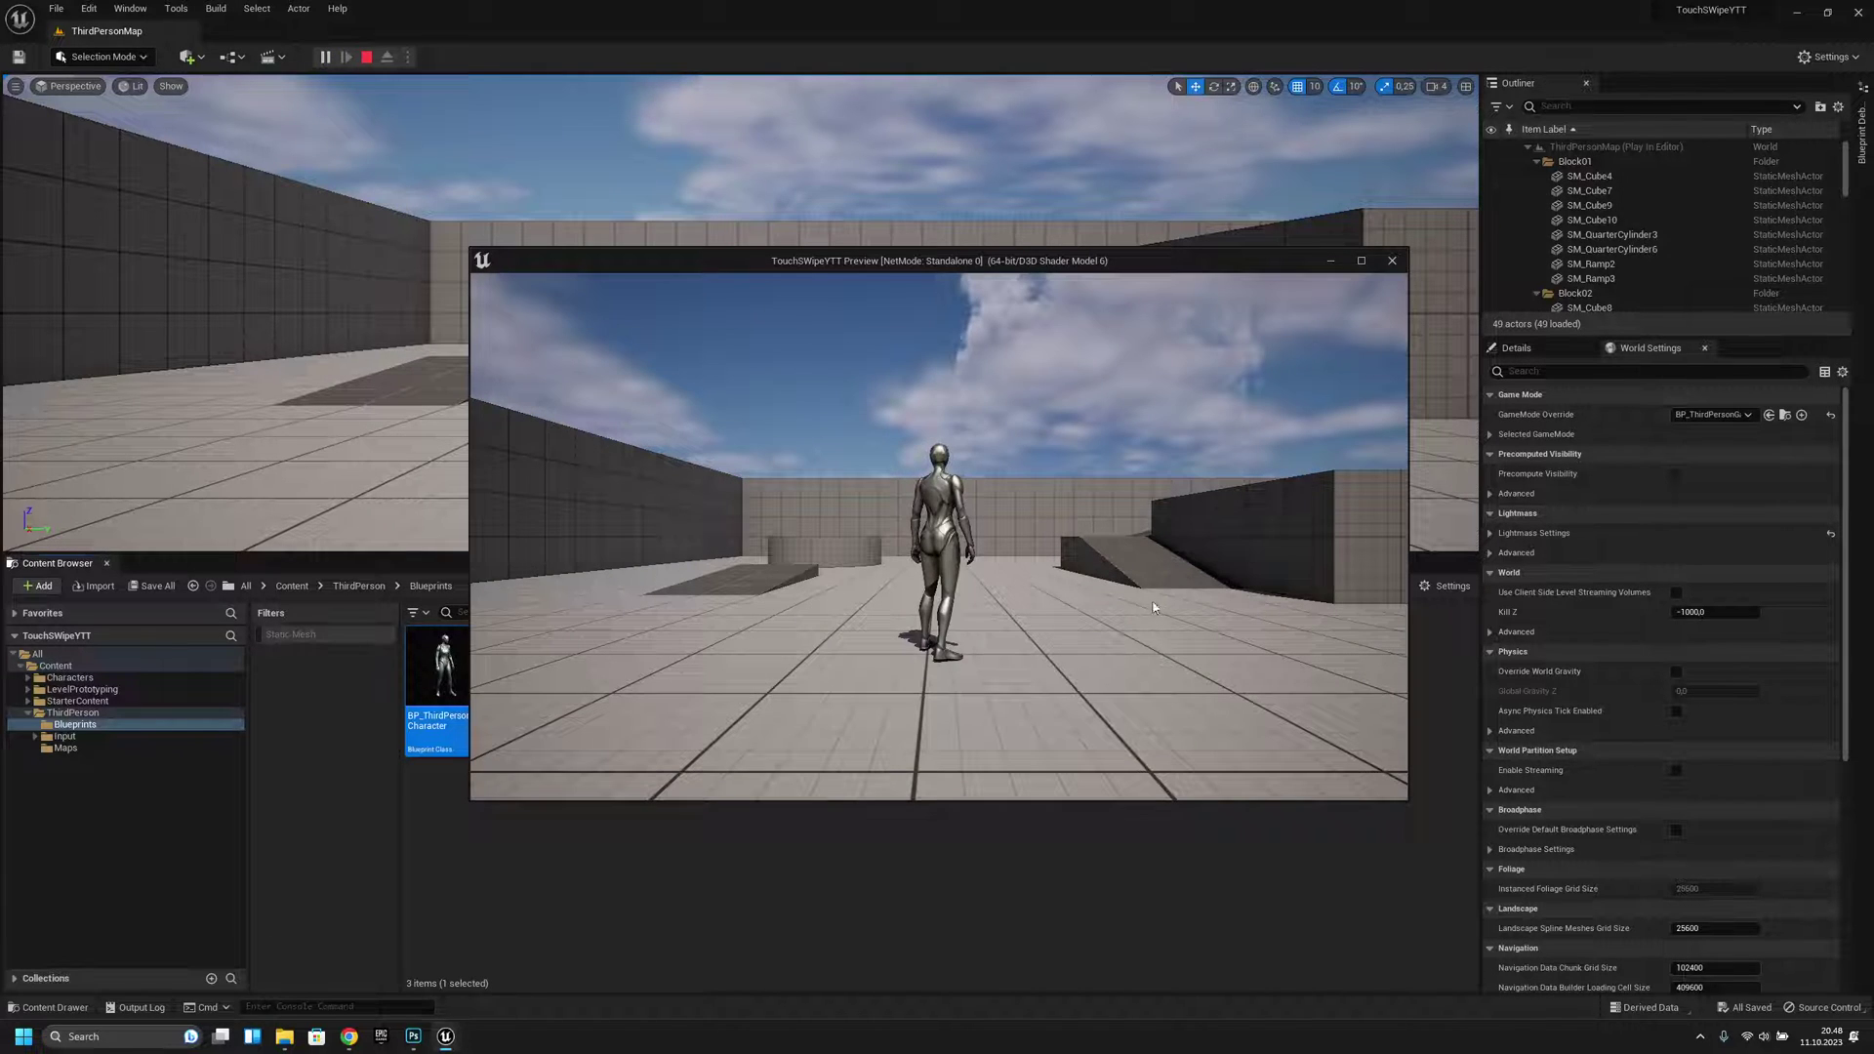
left_click(1174, 429)
left_click_drag(1306, 593, 1191, 595)
mouse_move(1228, 604)
left_mouse_down()
mouse_move(1182, 638)
mouse_move(1208, 620)
left_mouse_up()
left_click_drag(1353, 522, 1333, 554)
key("Escape")
- Open BP_ThirdPersonCharacter and swap the two print texts to Down and Up
double_click(443, 689)
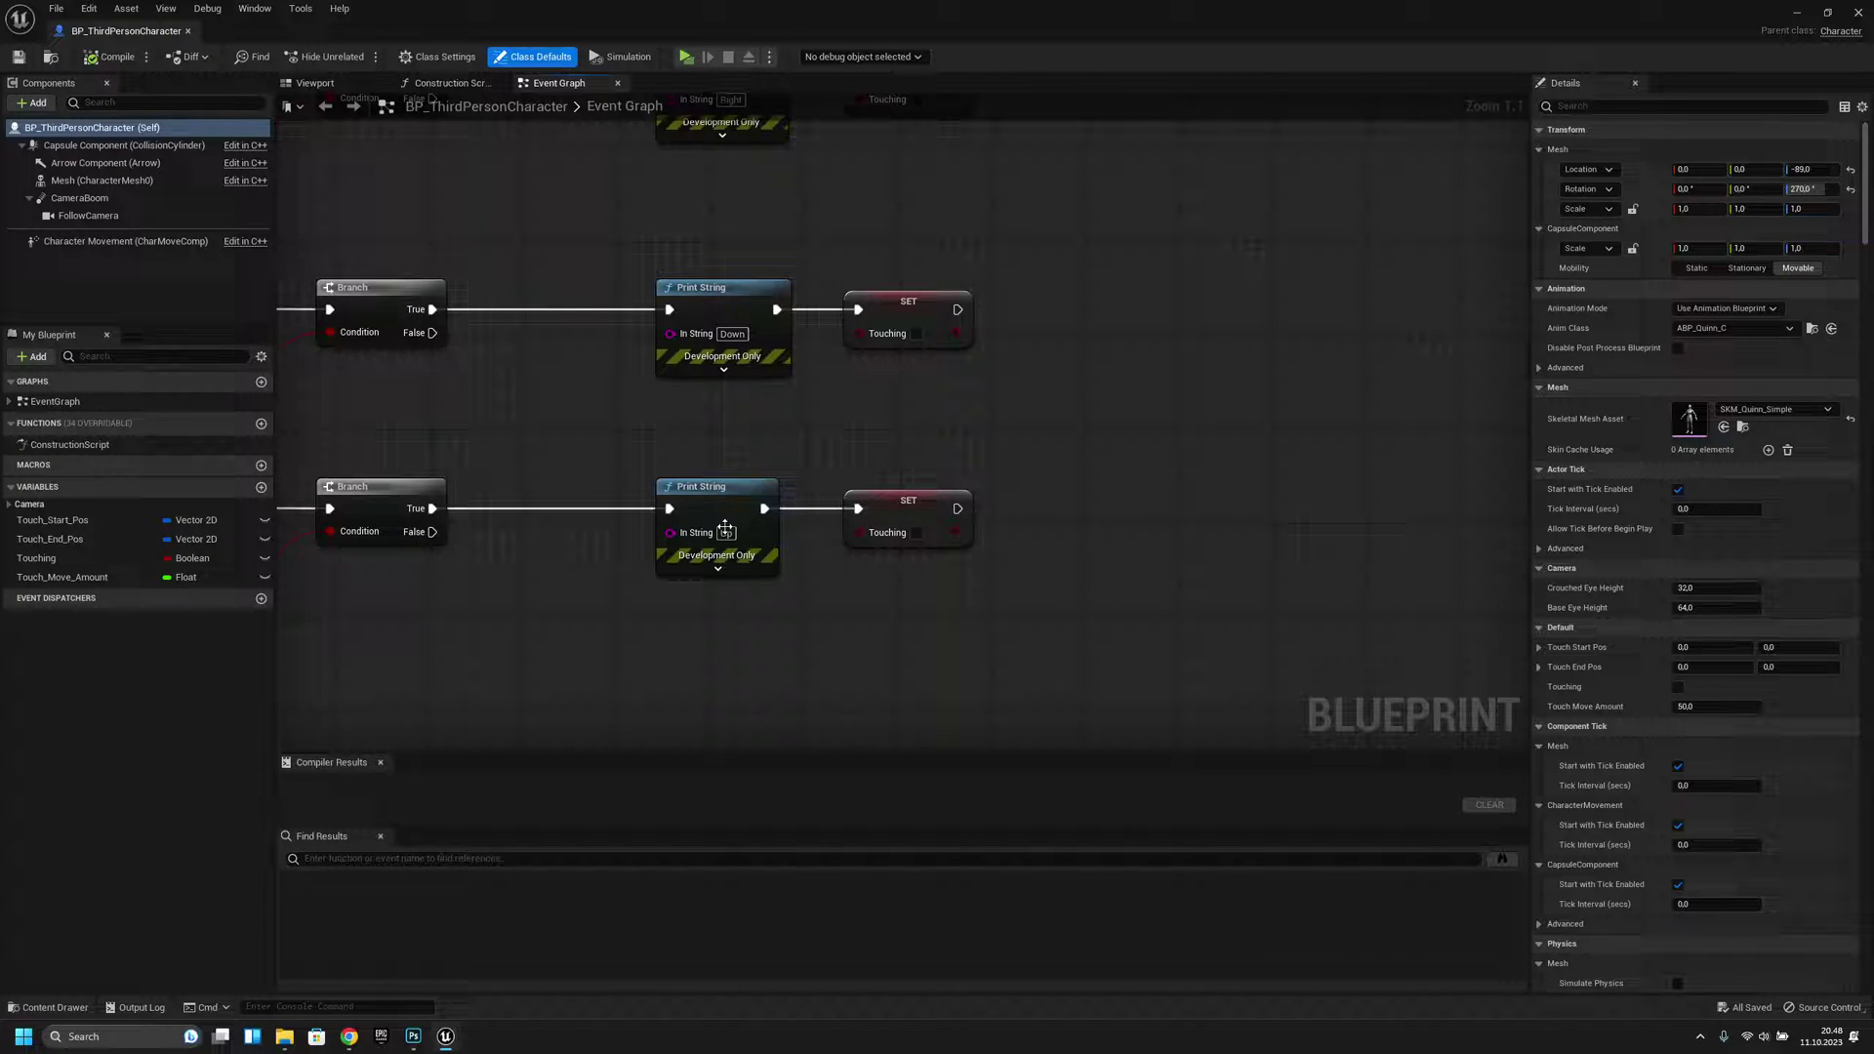
left_click(726, 531)
type("Down")
left_click(728, 336)
type("Up")
- Play the level, test two swipes, then stop the preview
left_click(685, 55)
left_click_drag(1182, 592, 1388, 595)
left_click_drag(1208, 597, 1297, 592)
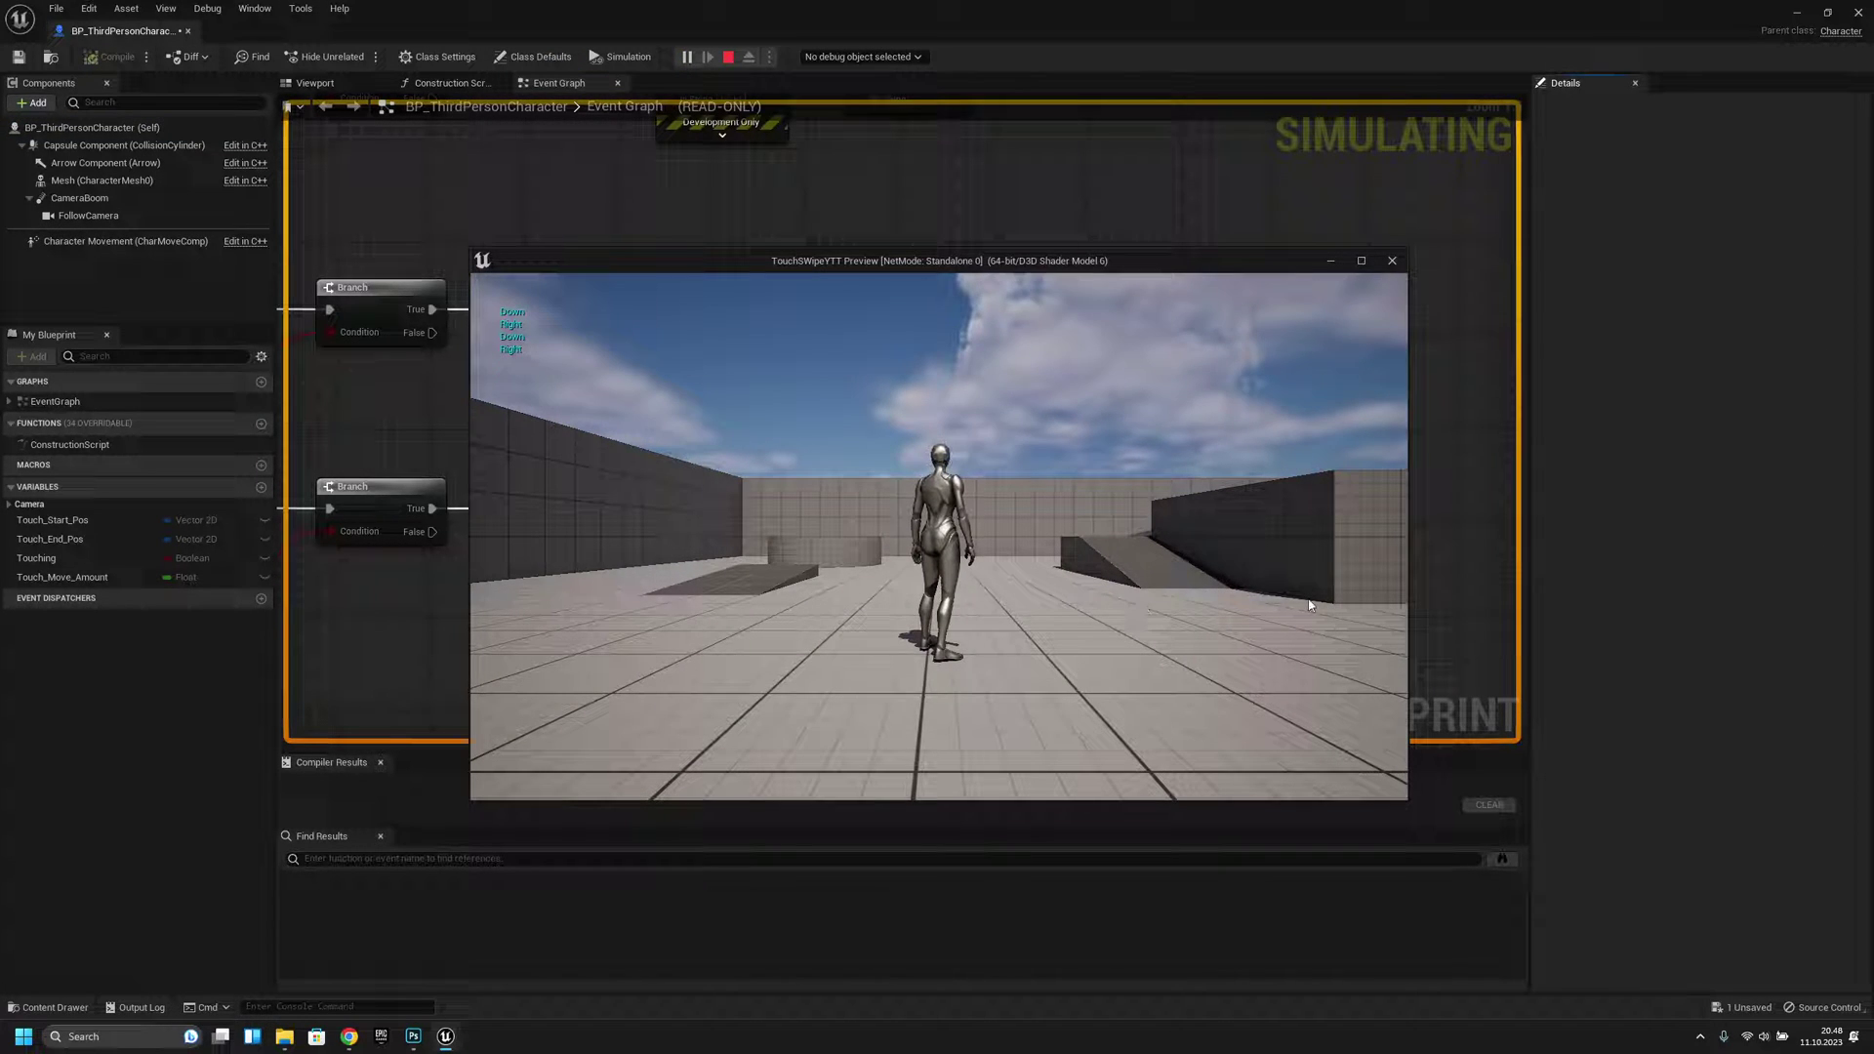
key("Escape")
scroll(805, 340, "down", 2)
scroll(787, 449, "down", 2)
- Wire the Y difference into the less-than check, compile, and replay with a right swipe
right_click_drag(789, 464, 804, 530)
left_click_drag(636, 615, 733, 633)
left_click(112, 55)
left_click(186, 30)
left_click(326, 55)
left_click_drag(1165, 581, 1371, 560)
- After a final down swipe, reopen BP_ThirdPersonCharacter and add a custom event named Jump
left_click_drag(1165, 426, 1194, 640)
key("Escape")
double_click(471, 691)
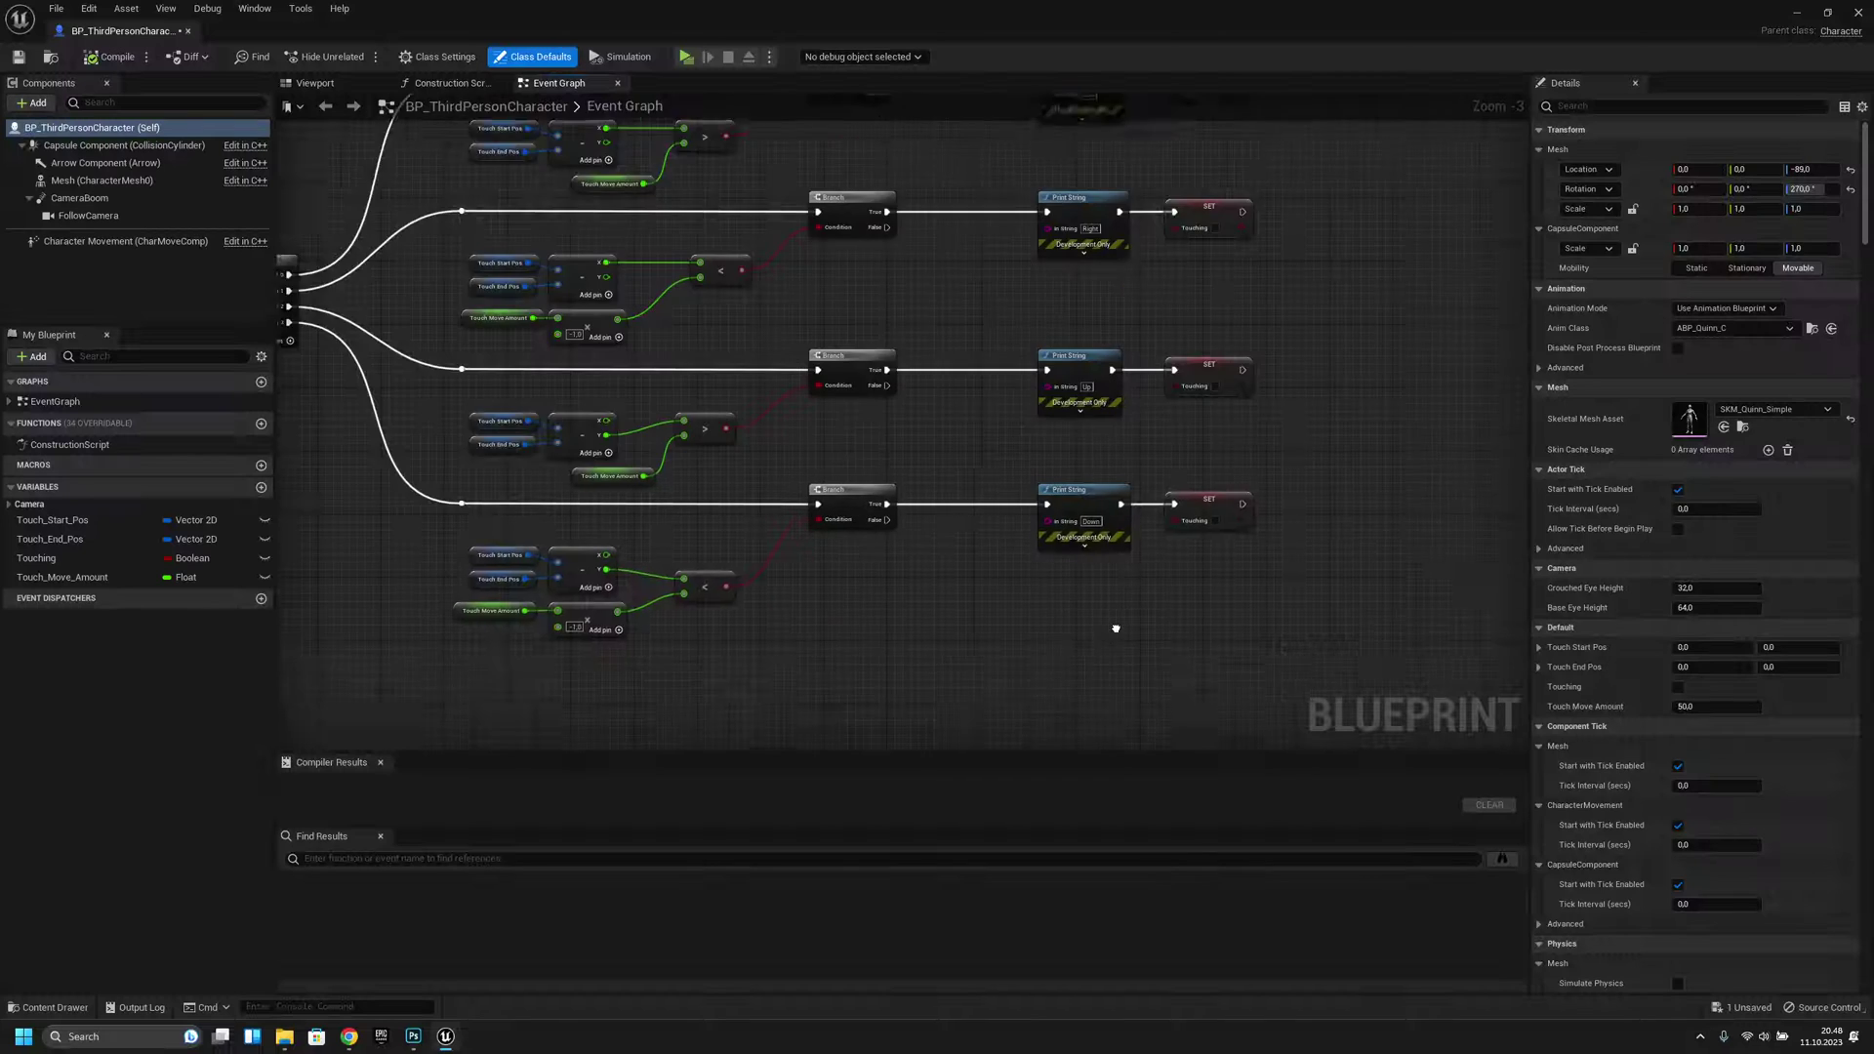
scroll(708, 536, "down", 2)
scroll(907, 487, "down", 3)
right_click_drag(907, 489, 1131, 463)
scroll(1081, 594, "up", 1)
scroll(676, 319, "up", 1)
scroll(652, 351, "up", 3)
right_click(617, 405)
type("custom")
key("Return")
scroll(667, 413, "up", 2)
double_click(676, 414)
type("Jumpp")
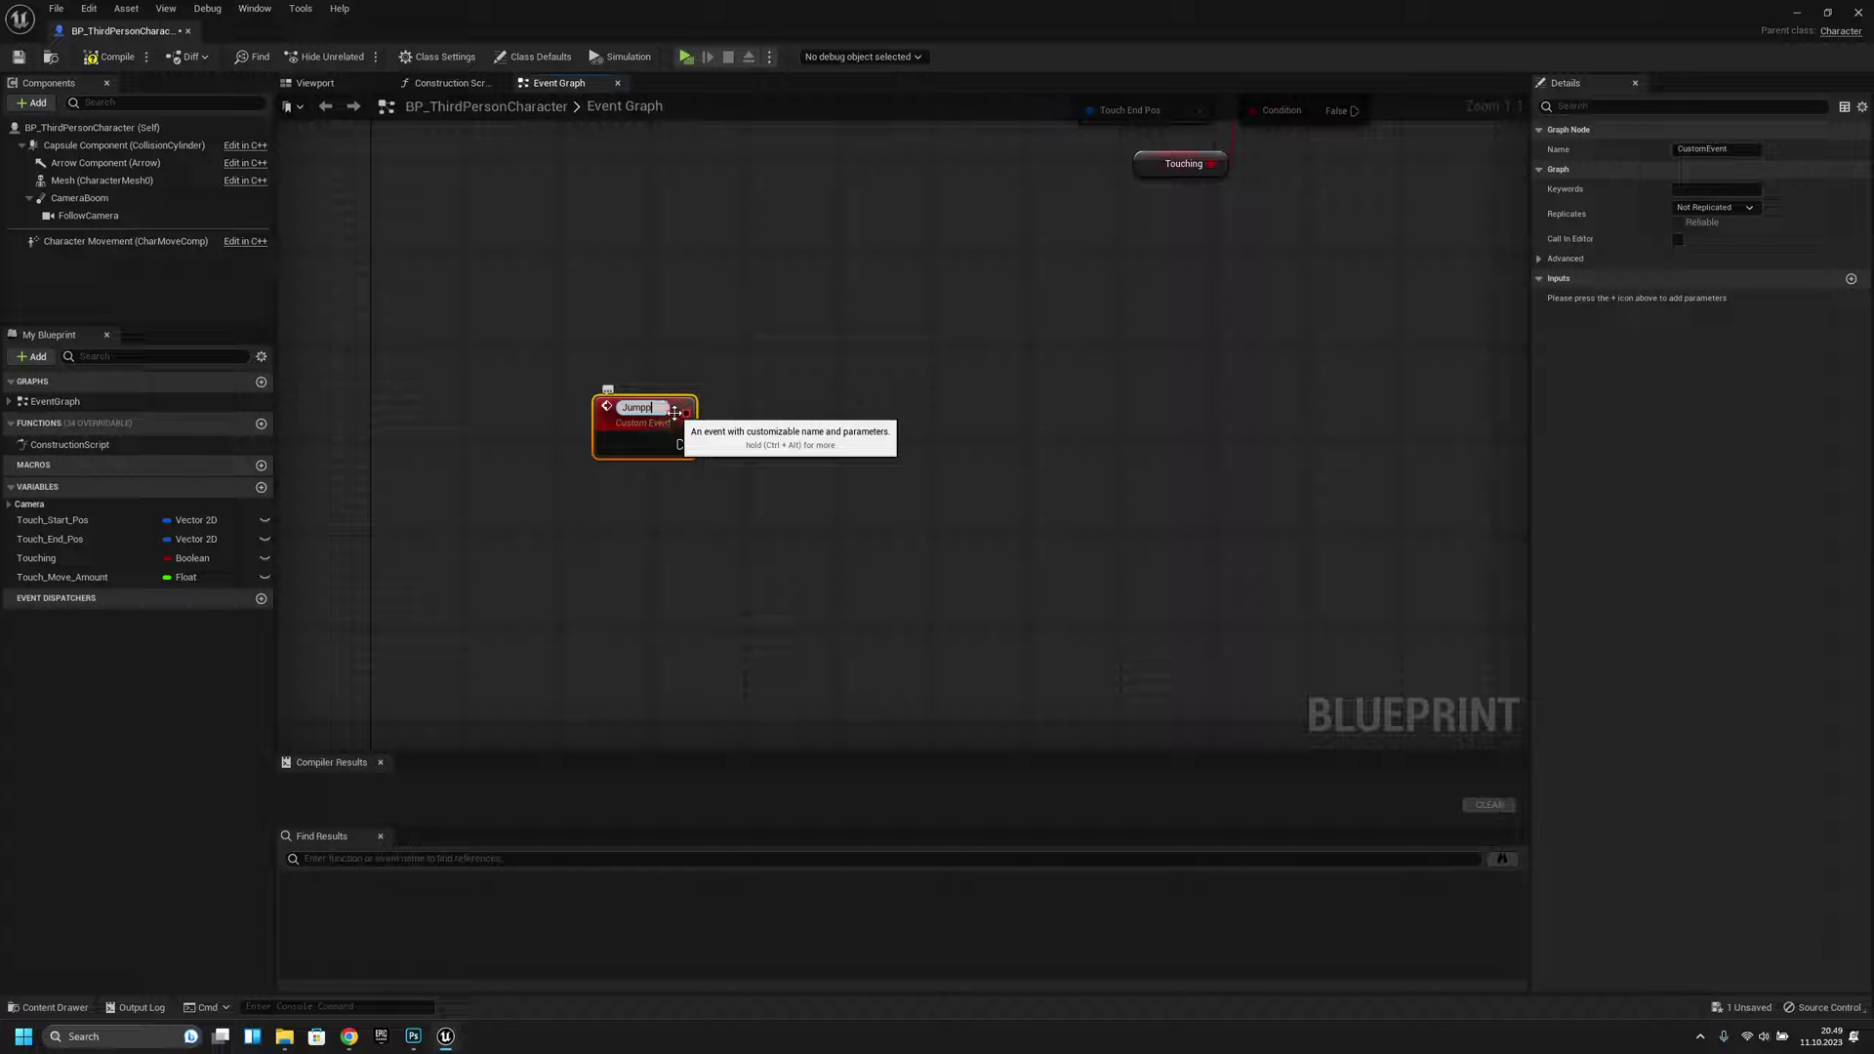